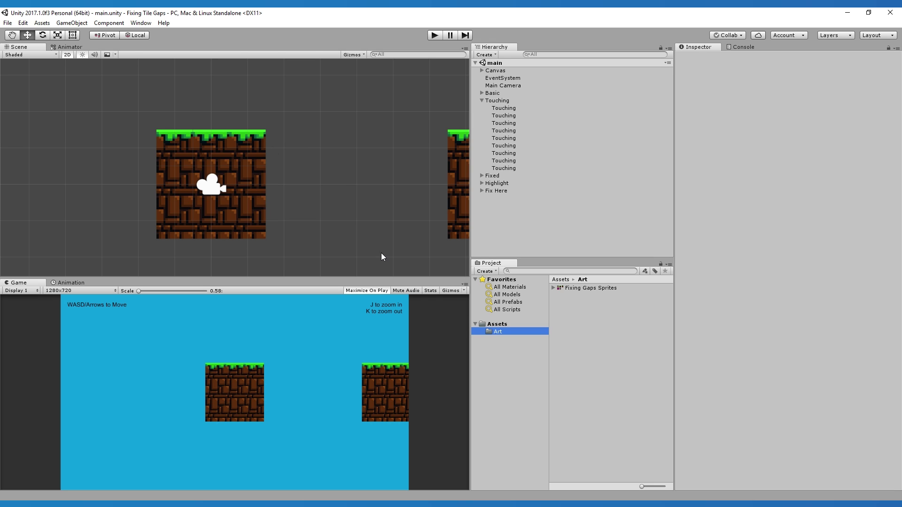
Run the game and move the camera sideways along the upper row of tile blocks to check for gaps.
{"action": "scroll", "coordinate": [356, 220], "scroll_direction": "down", "scroll_amount": 8}
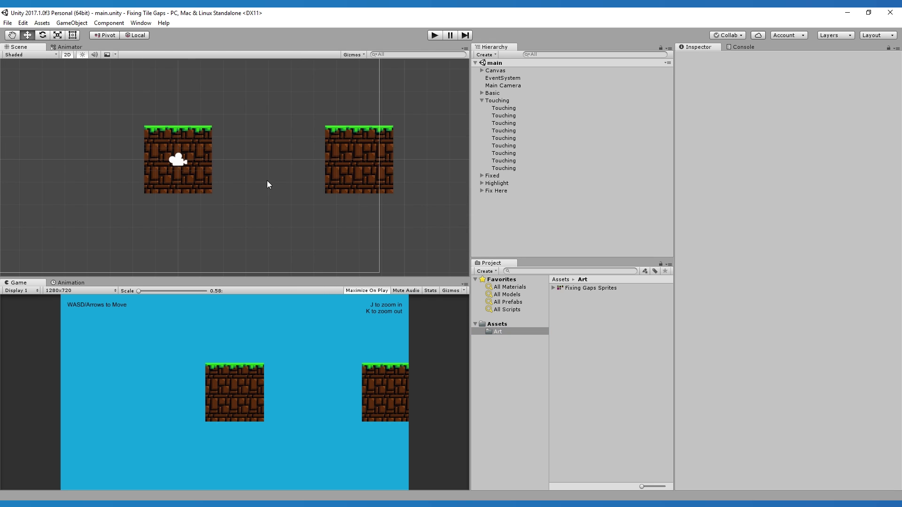
{"action": "middle_click_drag", "start_coordinate": [360, 255], "coordinate": [316, 241]}
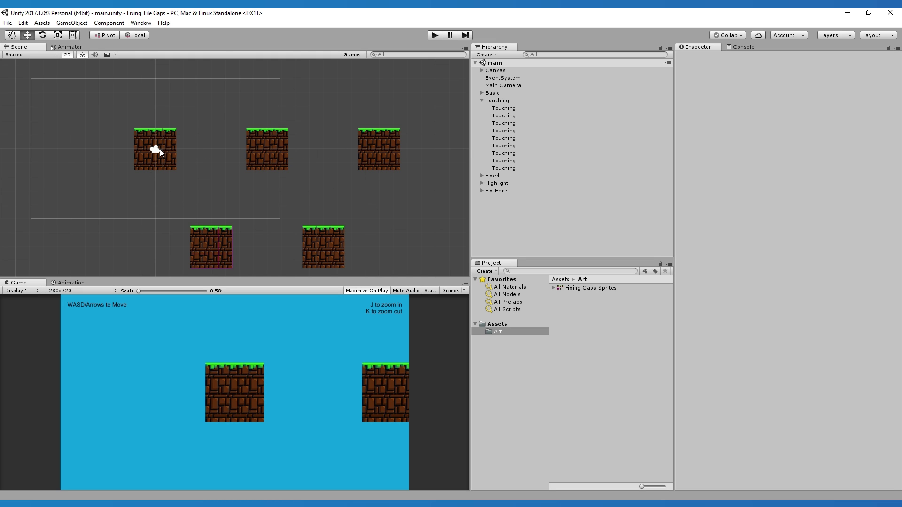
{"action": "scroll", "coordinate": [182, 155], "scroll_direction": "up", "scroll_amount": 2}
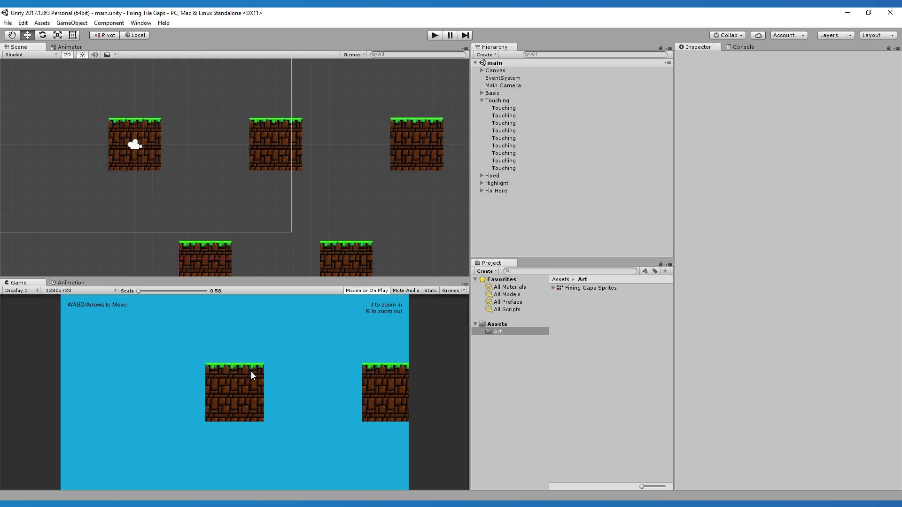
{"action": "left_click", "coordinate": [435, 35]}
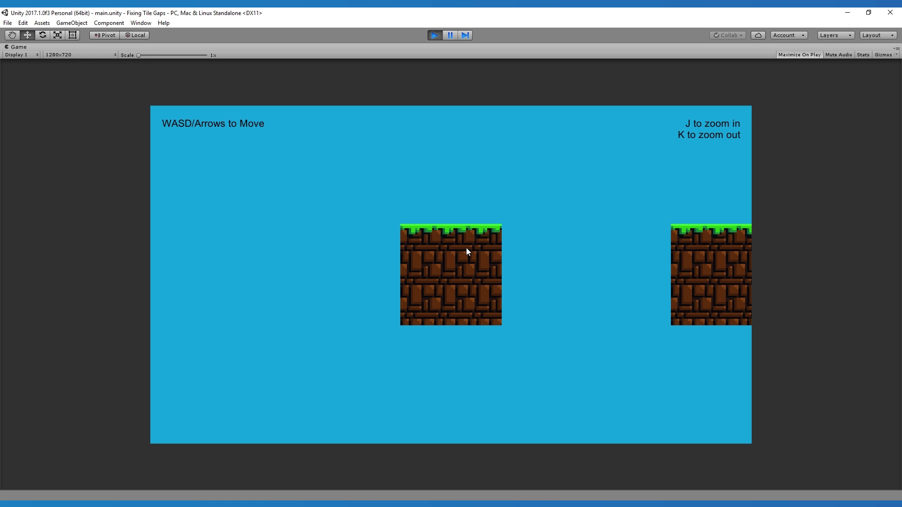
{"action": "key", "text": "d"}
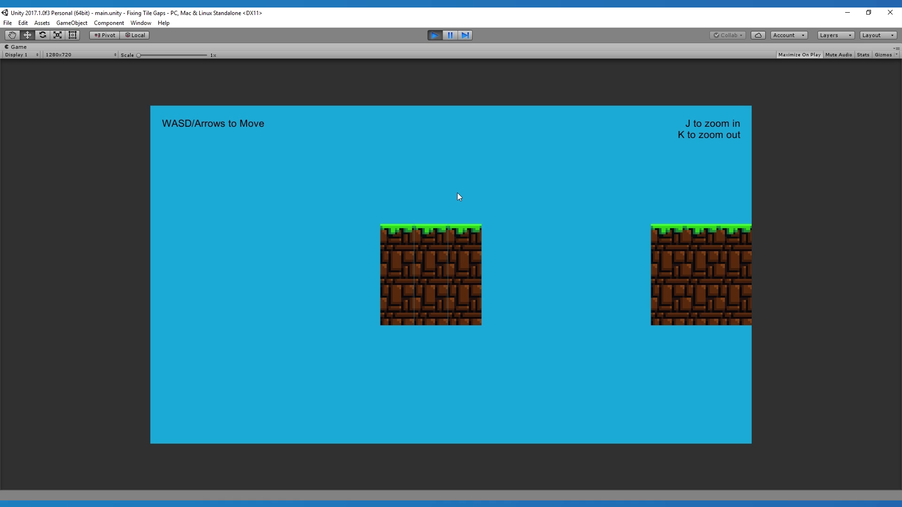
{"action": "key", "text": "d"}
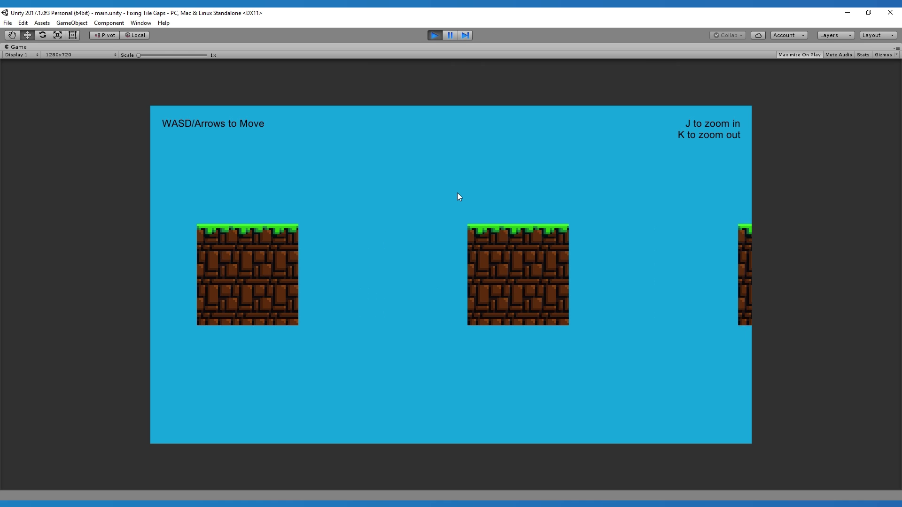
{"action": "key", "text": "a"}
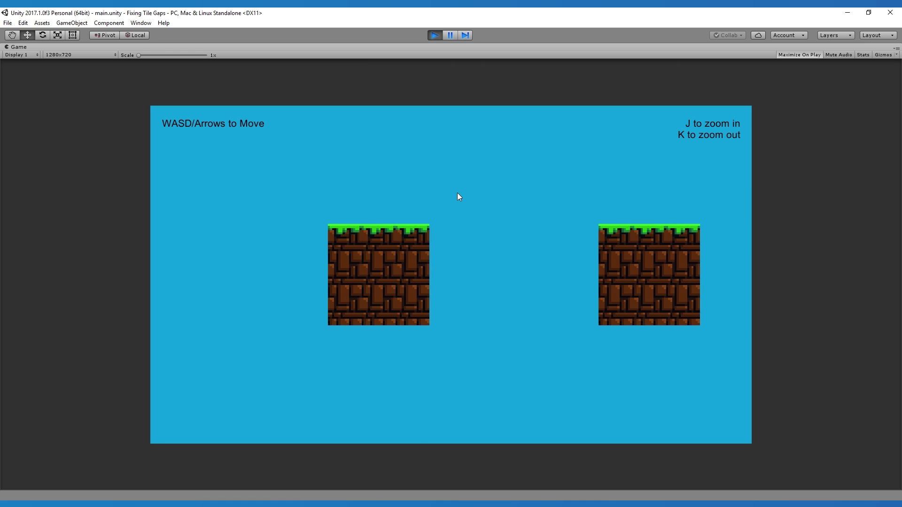
{"action": "key", "text": "d"}
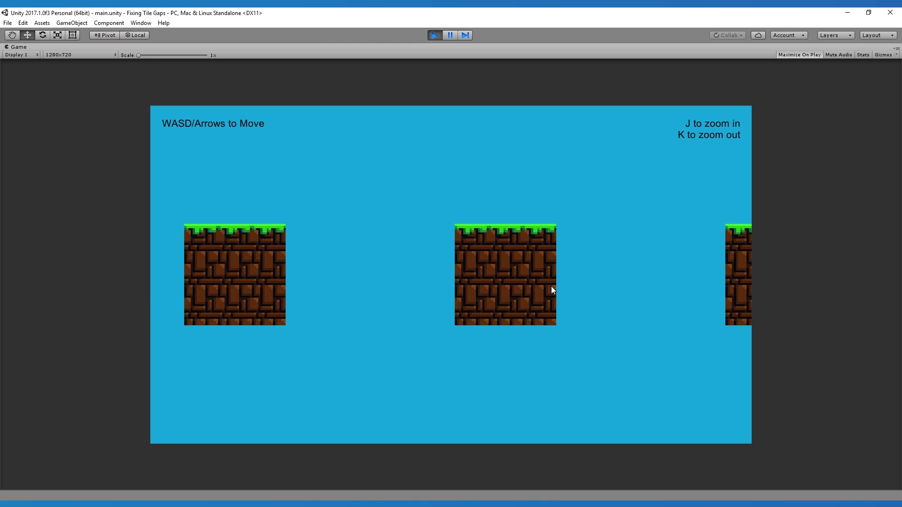
{"action": "key", "text": "d"}
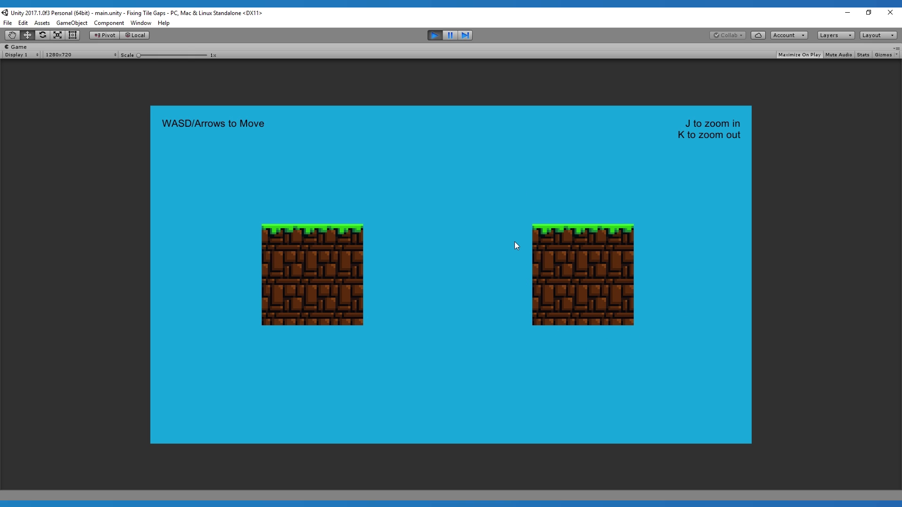
Move the camera down to the lower tile blocks and back up to compare their gaps, and stop the game.
{"action": "key", "text": "s"}
{"action": "key", "text": "a"}
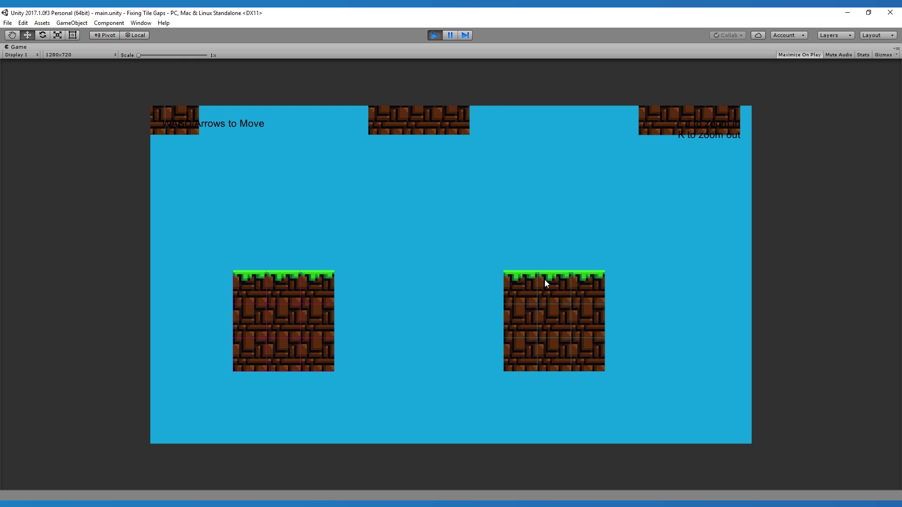
{"action": "key", "text": "w"}
{"action": "key", "text": "a"}
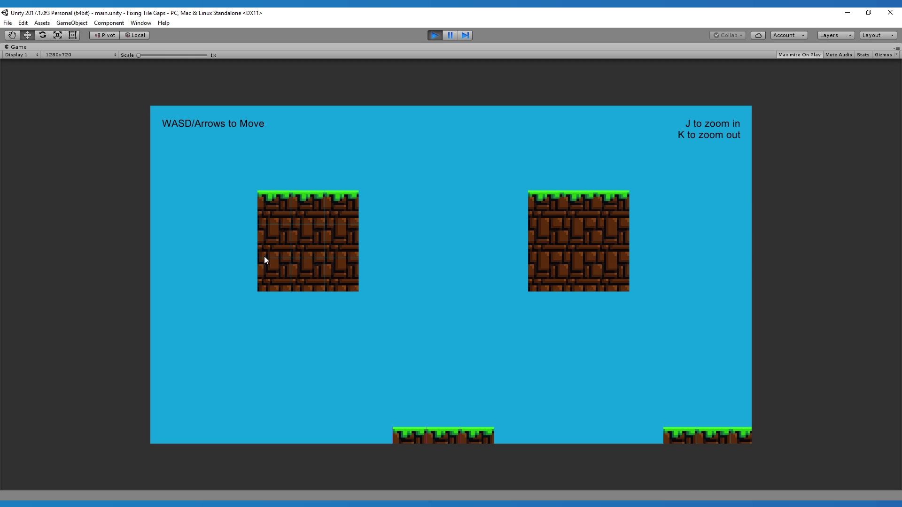
{"action": "left_click", "coordinate": [434, 35]}
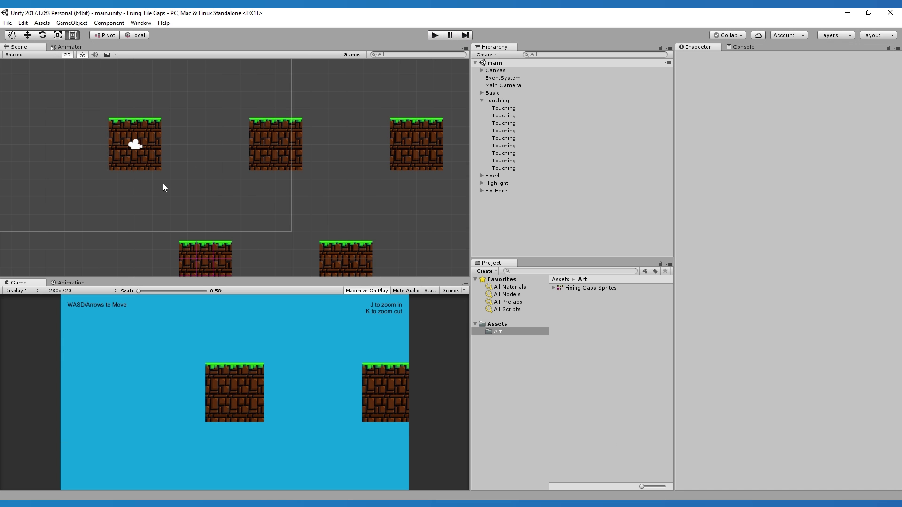
Examine the spaced basic tiles of the Fixing Gaps Sprites sheet up close in the Sprite Editor, including the Basic_1 slice.
{"action": "left_click", "coordinate": [593, 288]}
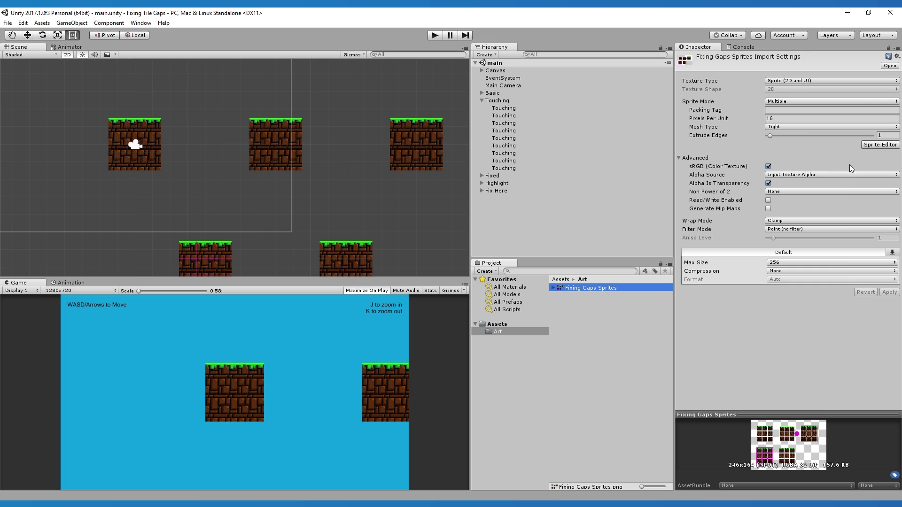
{"action": "left_click", "coordinate": [876, 144]}
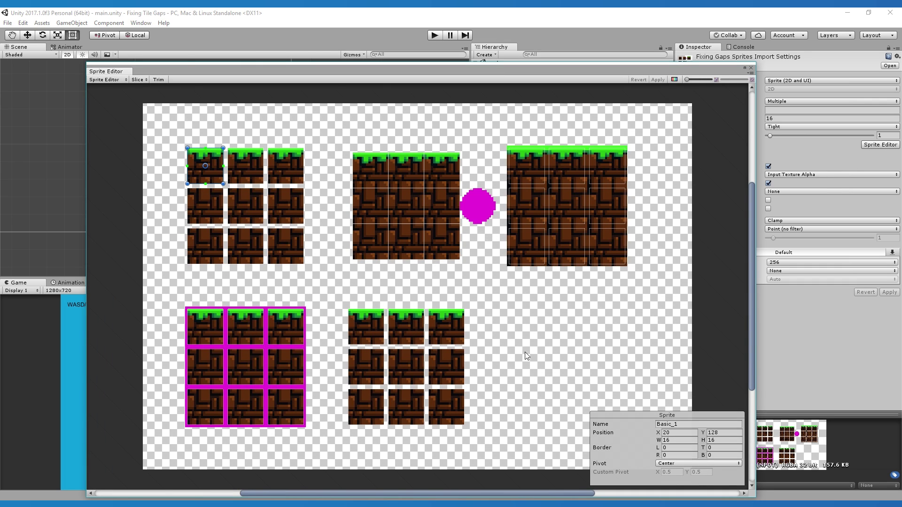
{"action": "left_click", "coordinate": [527, 329]}
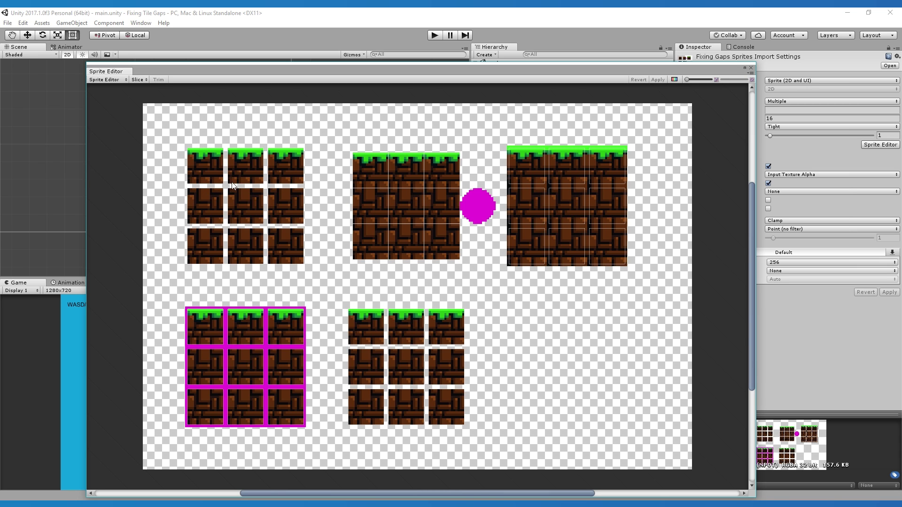
{"action": "scroll", "coordinate": [218, 188], "scroll_direction": "up", "scroll_amount": 5}
{"action": "scroll", "coordinate": [322, 143], "scroll_direction": "up", "scroll_amount": 2}
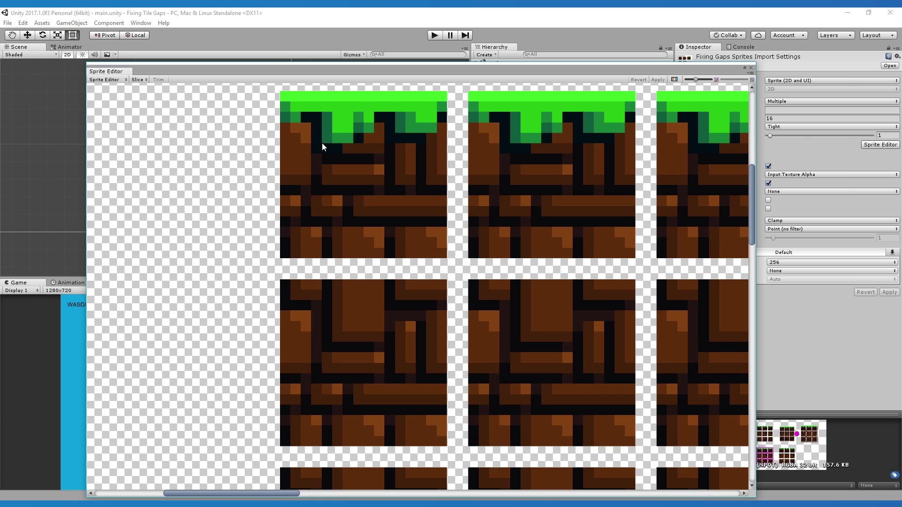
{"action": "scroll", "coordinate": [308, 208], "scroll_direction": "right", "scroll_amount": 3}
{"action": "left_click", "coordinate": [339, 237]}
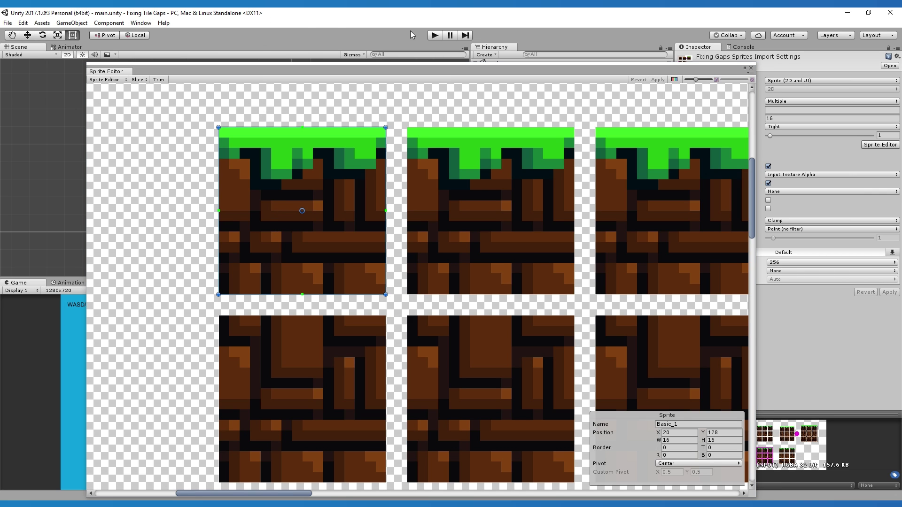
{"action": "left_click", "coordinate": [751, 68]}
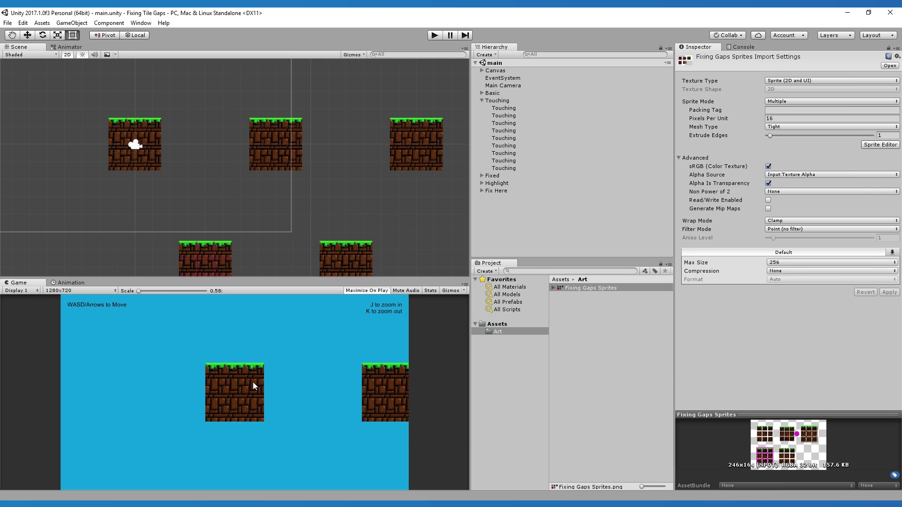
Briefly run the game to check the first tile block, and inspect the magenta-outlined tiles in the Sprite Editor.
{"action": "key", "text": "ctrl+p"}
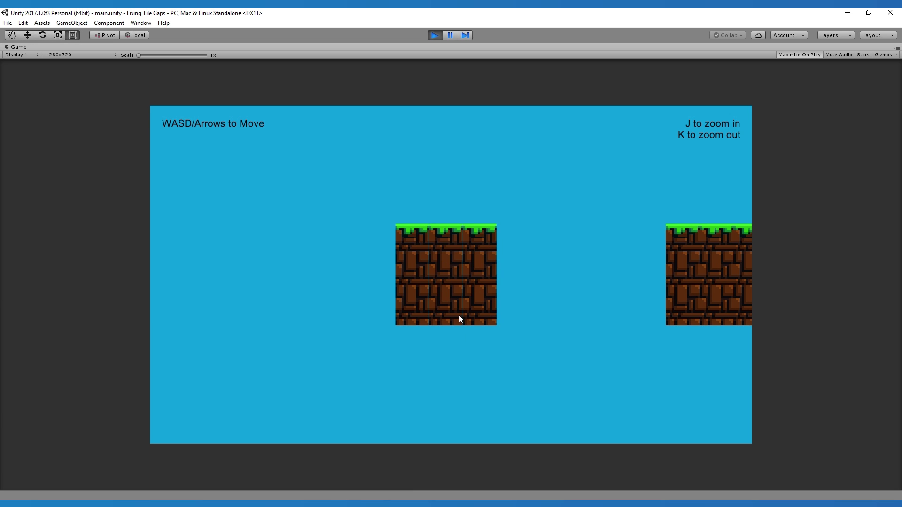
{"action": "left_click", "coordinate": [435, 36]}
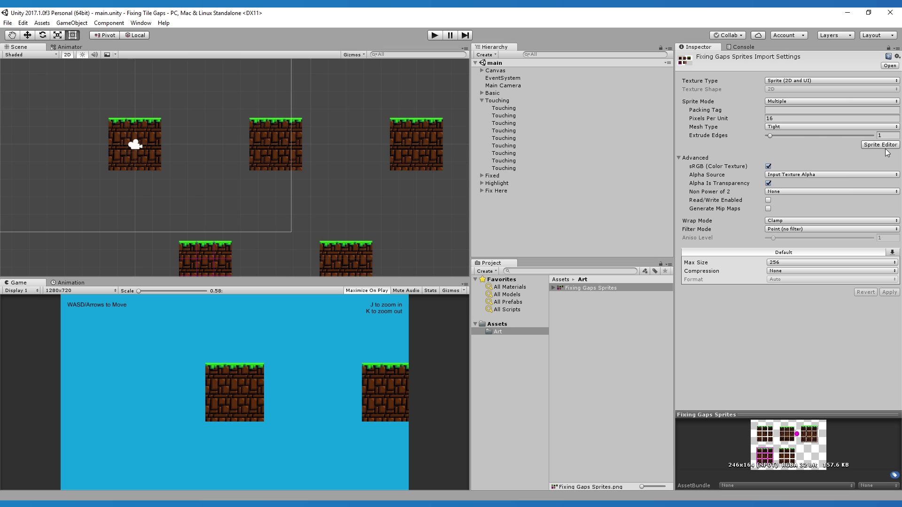
{"action": "left_click", "coordinate": [883, 145]}
{"action": "scroll", "coordinate": [230, 409], "scroll_direction": "up", "scroll_amount": 5}
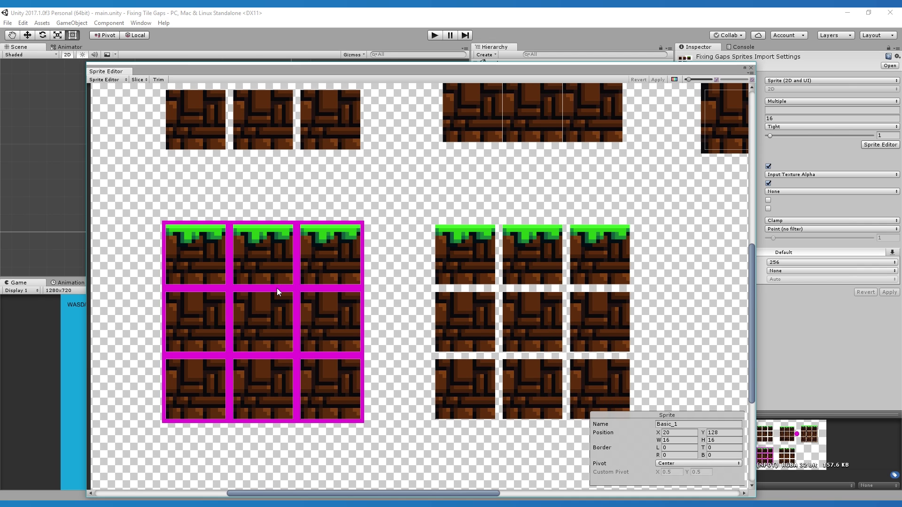
{"action": "left_click", "coordinate": [751, 67]}
Run the game and move the camera around the magenta-outlined tile block to examine its seams, and stop the game.
{"action": "left_click", "coordinate": [435, 35]}
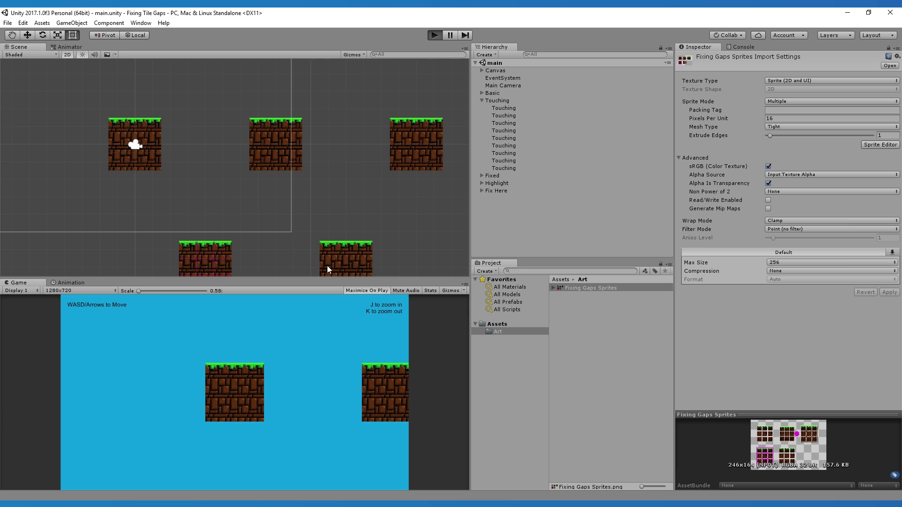
{"action": "key", "text": "s"}
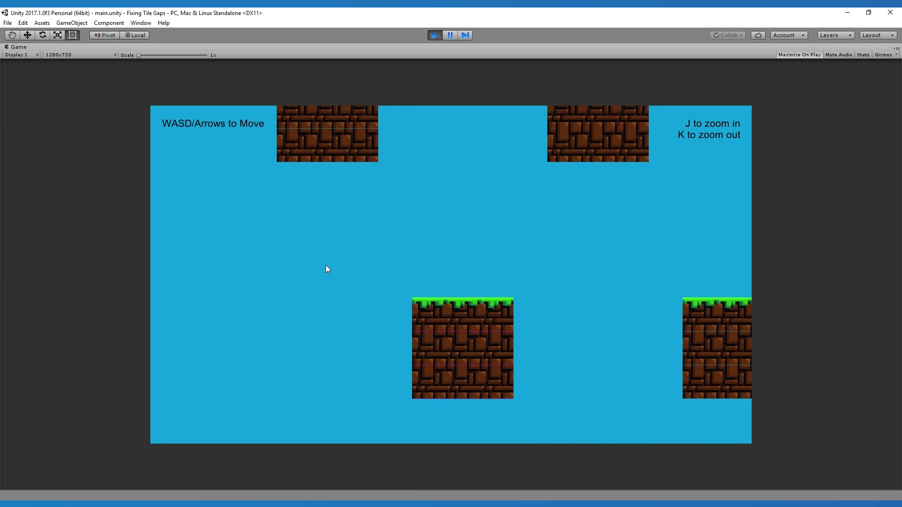
{"action": "key", "text": "d"}
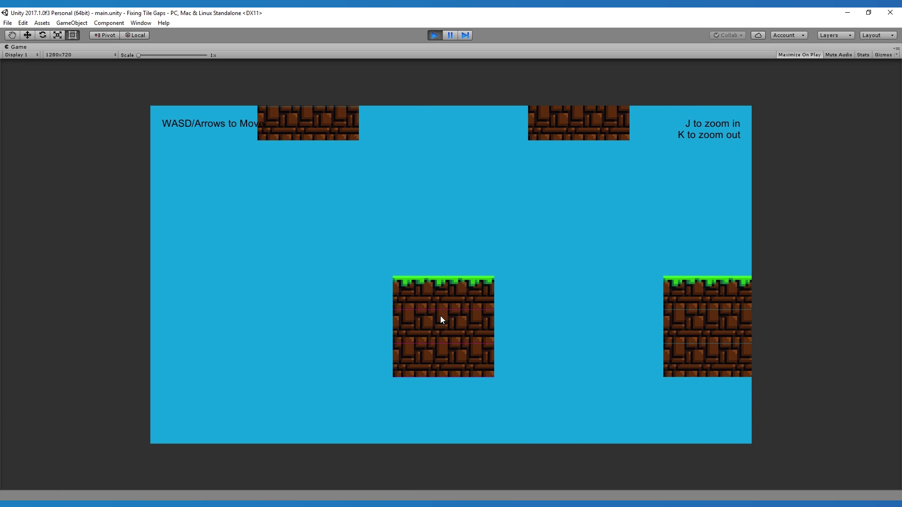
{"action": "key", "text": "s"}
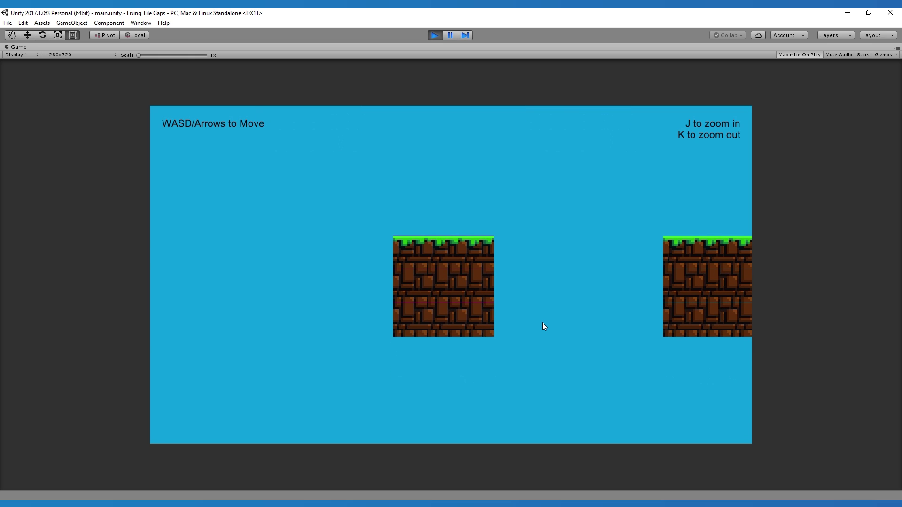
{"action": "key", "text": "w"}
{"action": "key", "text": "a"}
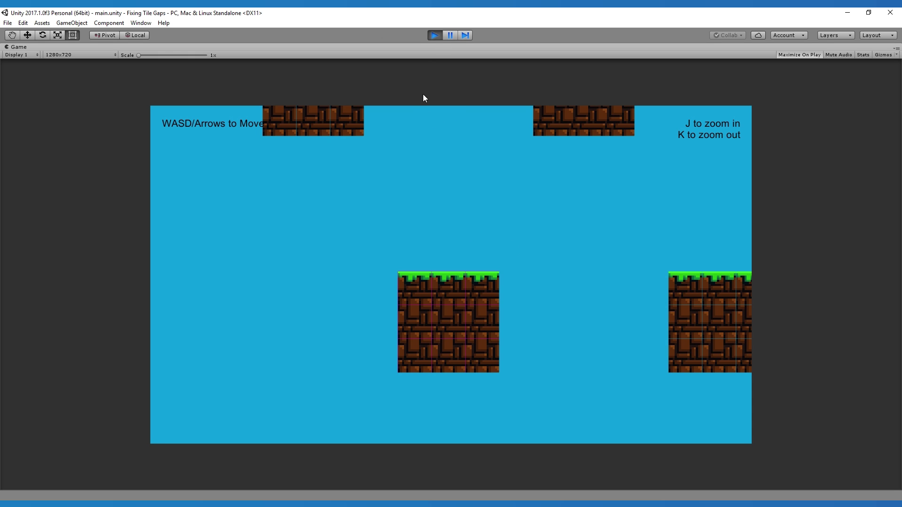
{"action": "left_click", "coordinate": [436, 35]}
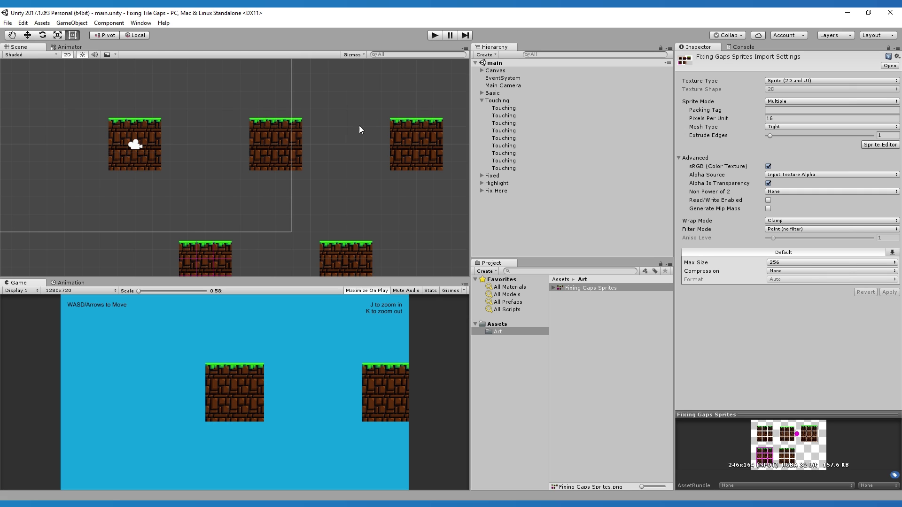
Set Anti Aliasing to Disabled for the Ultra level in the project's quality settings.
{"action": "left_click", "coordinate": [22, 23]}
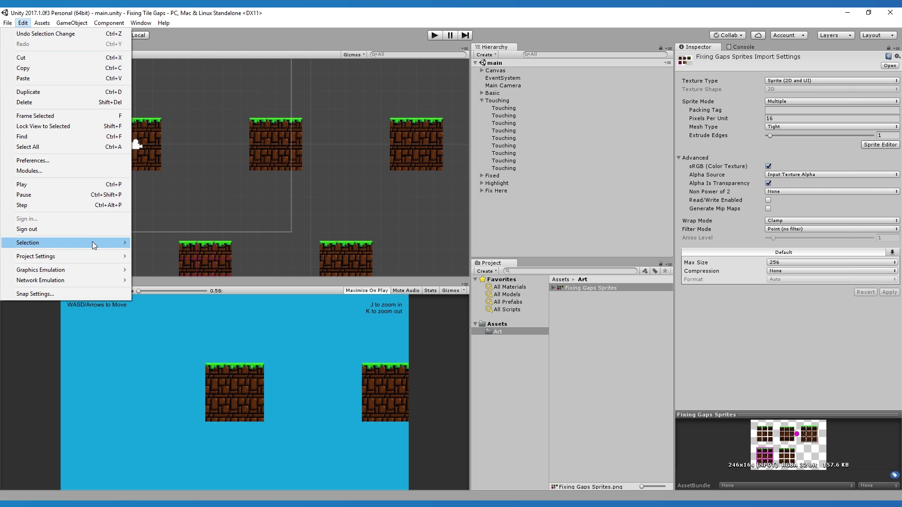
{"action": "mouse_move", "coordinate": [109, 257]}
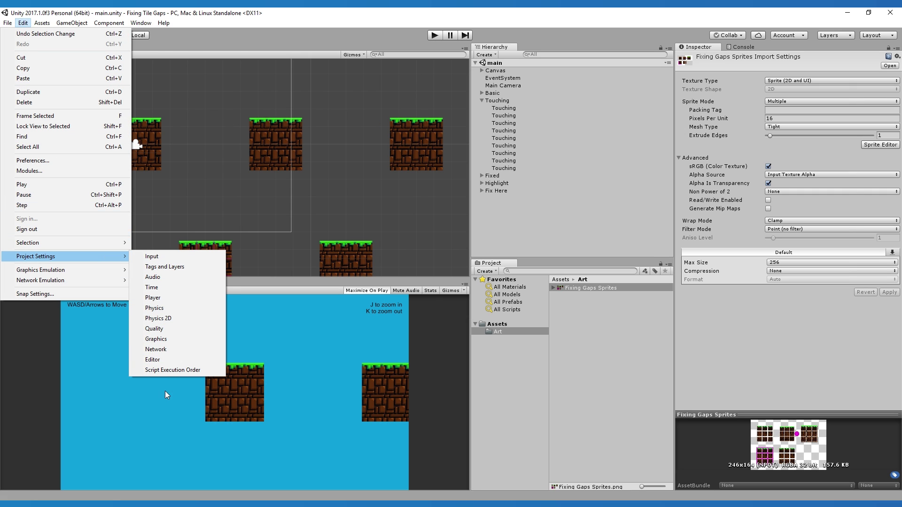
{"action": "left_click", "coordinate": [159, 328]}
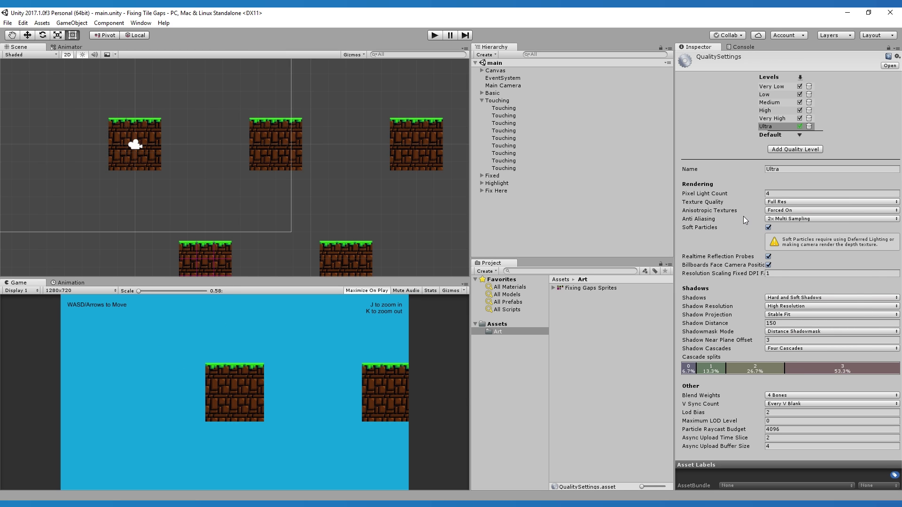
{"action": "left_click", "coordinate": [790, 219]}
{"action": "left_click", "coordinate": [782, 228]}
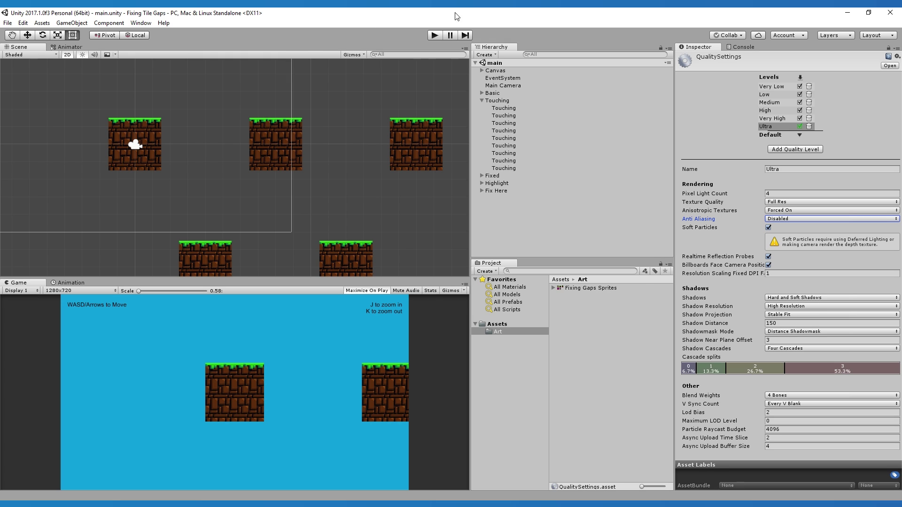
Run the game and move the camera across the upper and lower tile blocks to check their seams.
{"action": "left_click", "coordinate": [435, 35]}
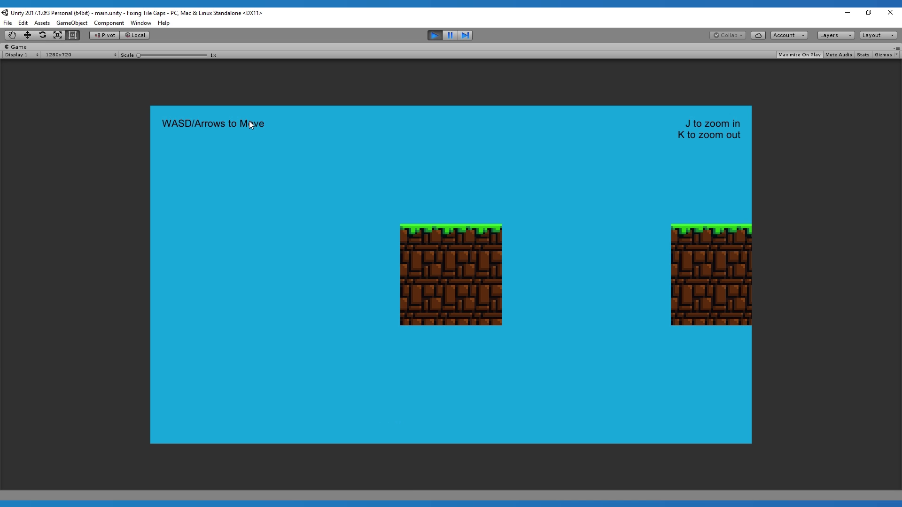
{"action": "key", "text": "d"}
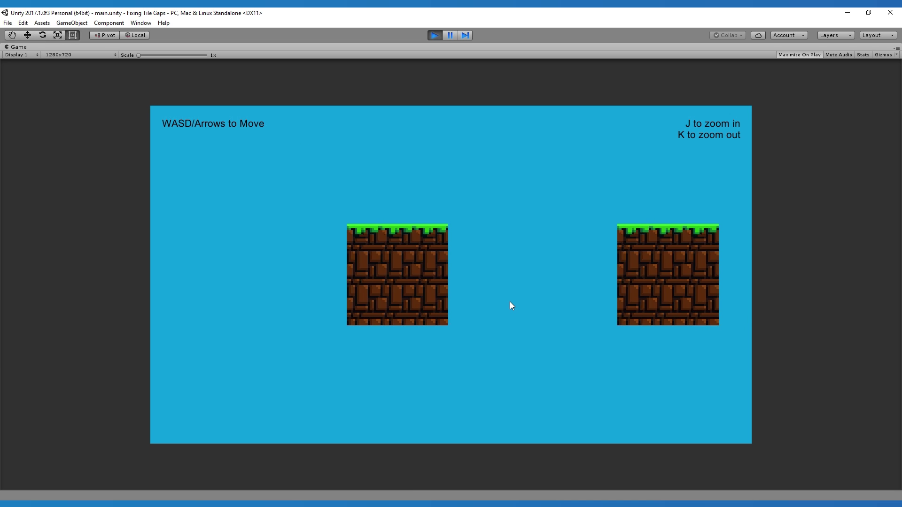
{"action": "key", "text": "a"}
{"action": "key", "text": "s"}
{"action": "key", "text": "w"}
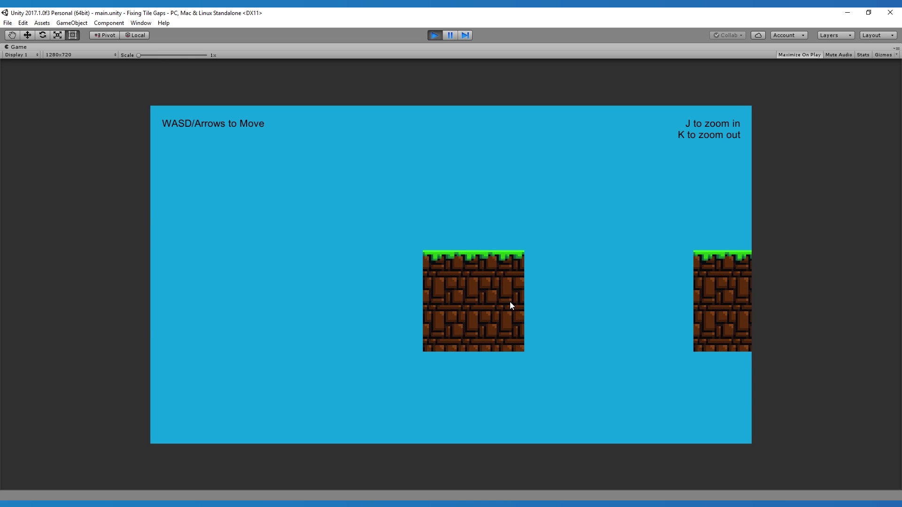
{"action": "key", "text": "d"}
{"action": "key", "text": "s"}
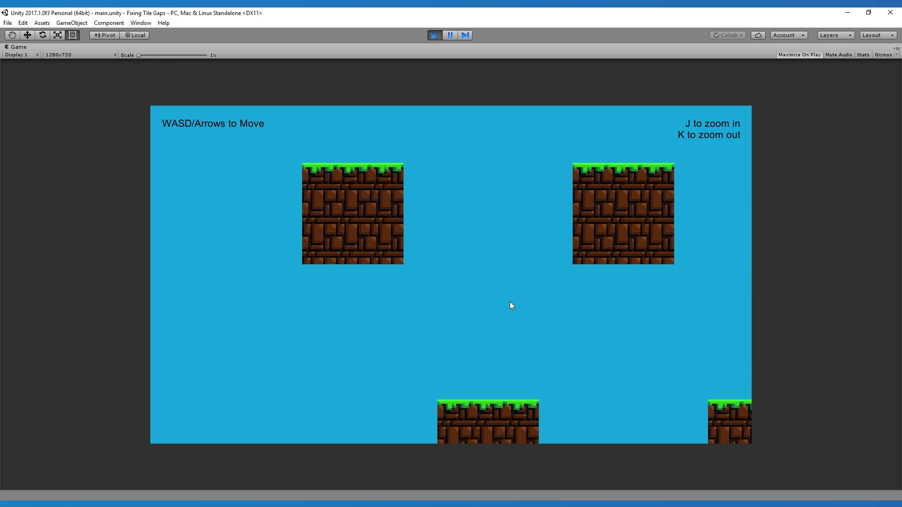
{"action": "key", "text": "d"}
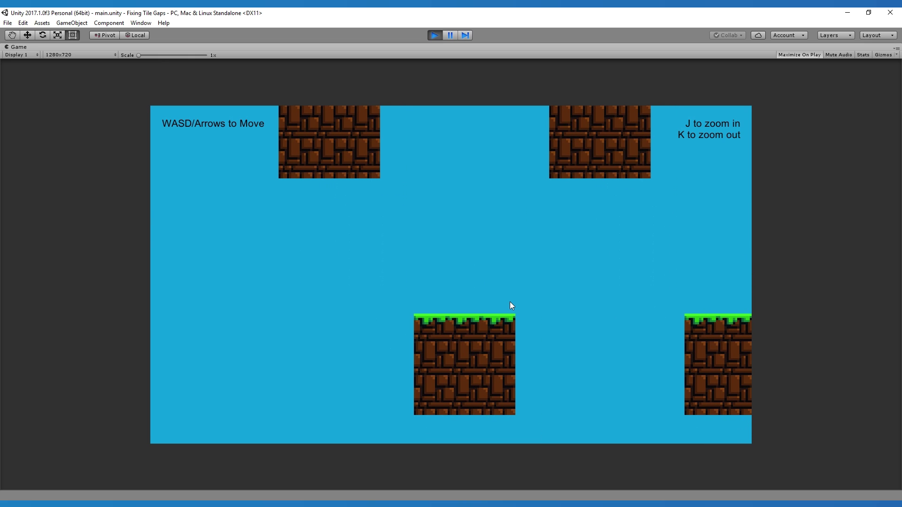
Zoom the game camera in on a tile block and move around it to examine the tile seams up close.
{"action": "key", "text": "j"}
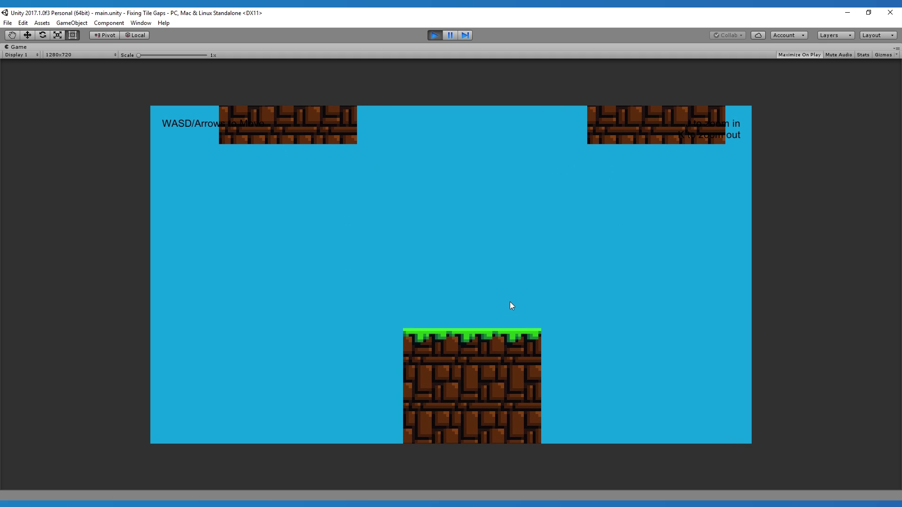
{"action": "key", "text": "w"}
{"action": "key", "text": "a"}
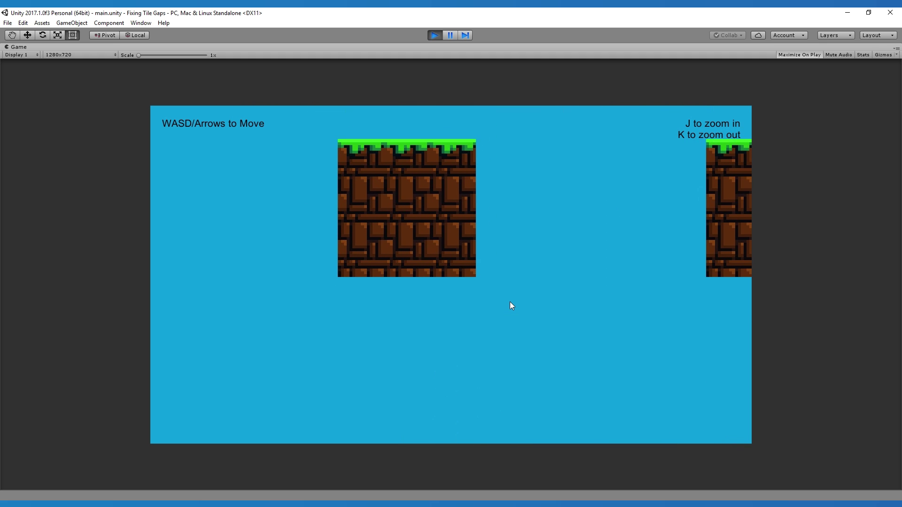
{"action": "key", "text": "w"}
{"action": "key", "text": "j"}
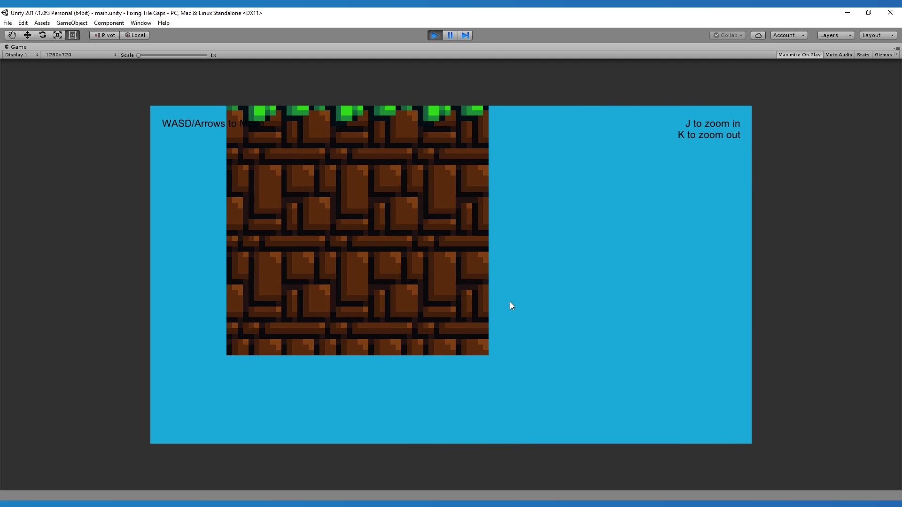
{"action": "key", "text": "a"}
{"action": "key", "text": "d"}
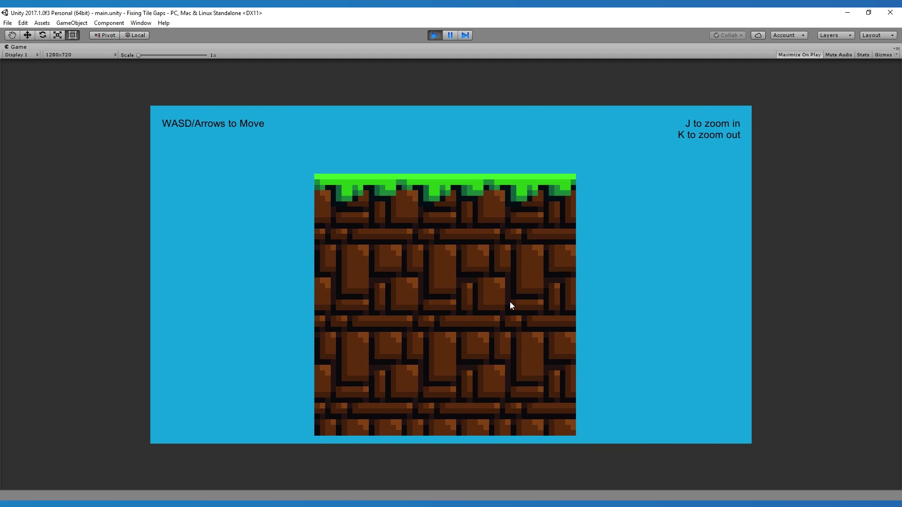
{"action": "key", "text": "j"}
{"action": "key", "text": "s"}
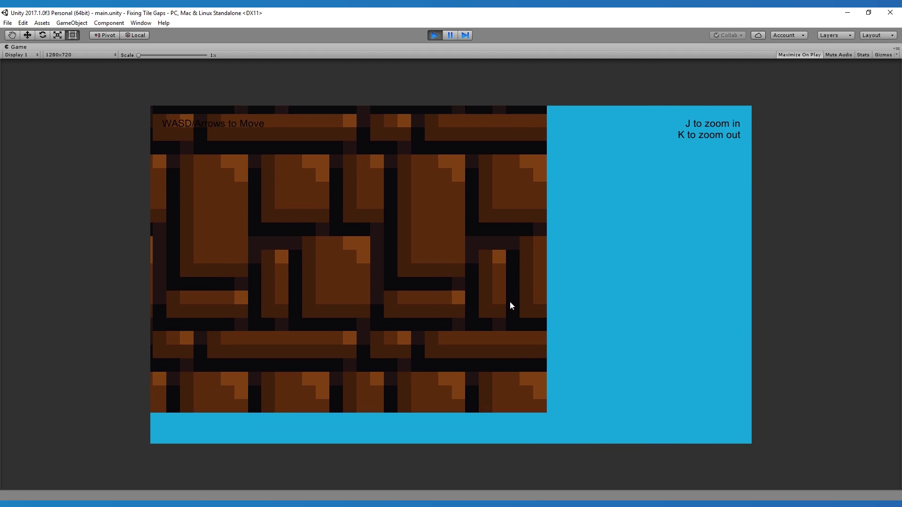
{"action": "key", "text": "a"}
{"action": "key", "text": "w"}
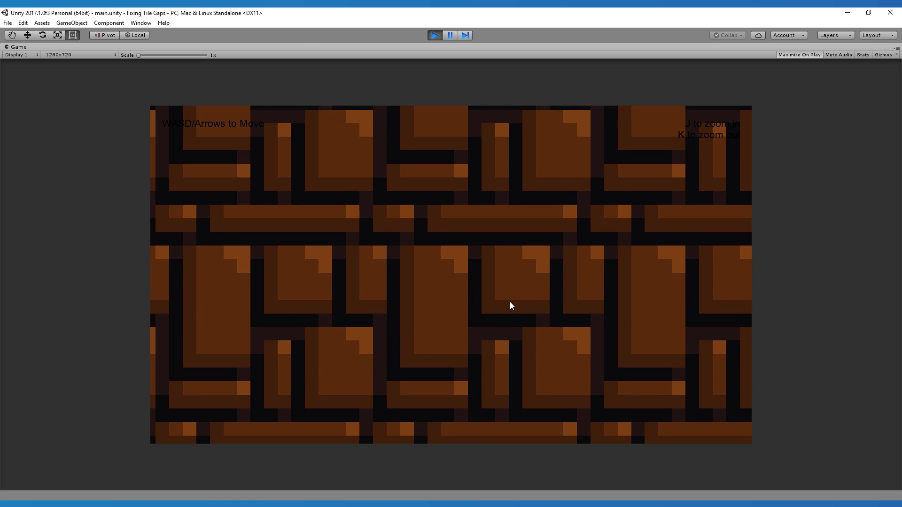
{"action": "key", "text": "k"}
{"action": "key", "text": "w"}
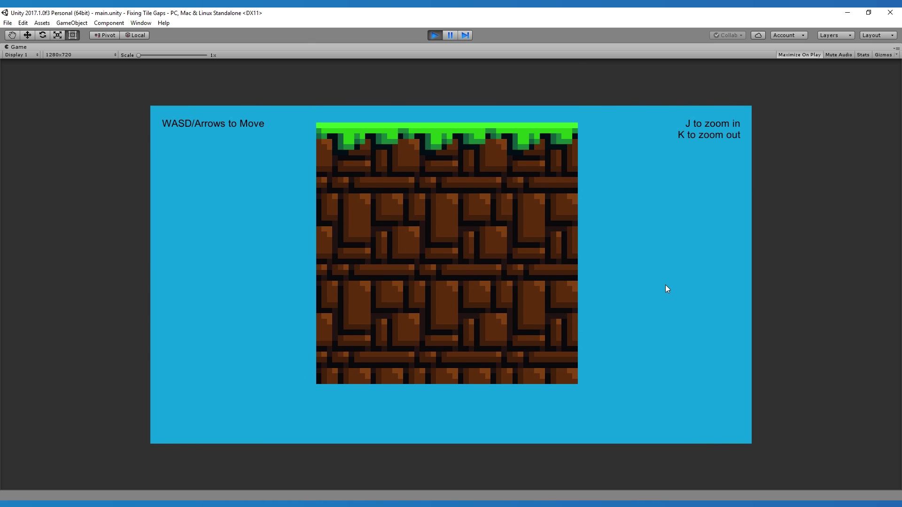
Inspect the block's vertical seam closer in the running game, and zoom out to check the neighbouring blocks while moving the camera sideways.
{"action": "key", "text": "j"}
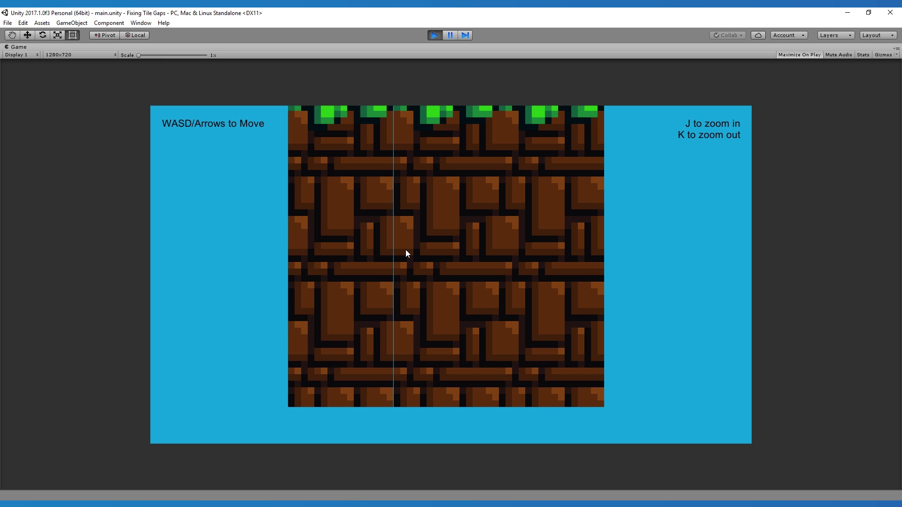
{"action": "key", "text": "k"}
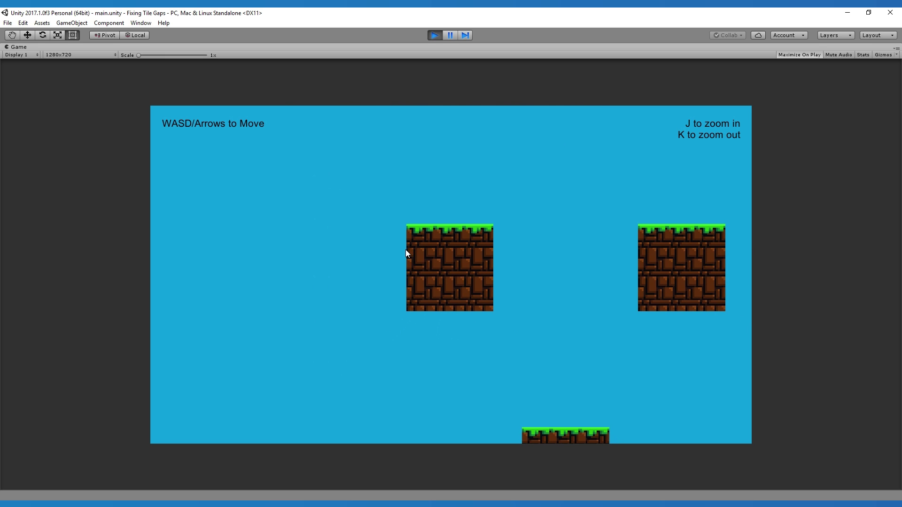
{"action": "key", "text": "d"}
{"action": "key", "text": "a"}
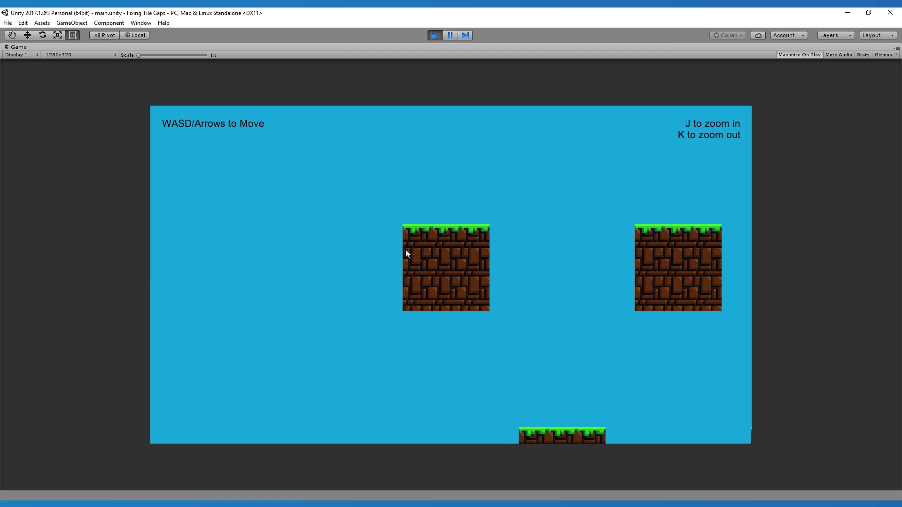
{"action": "key", "text": "d"}
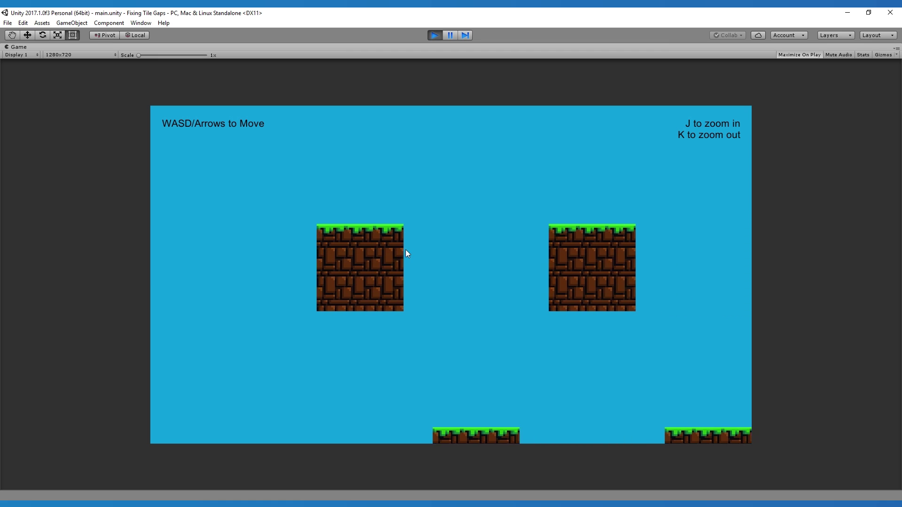
{"action": "key", "text": "d"}
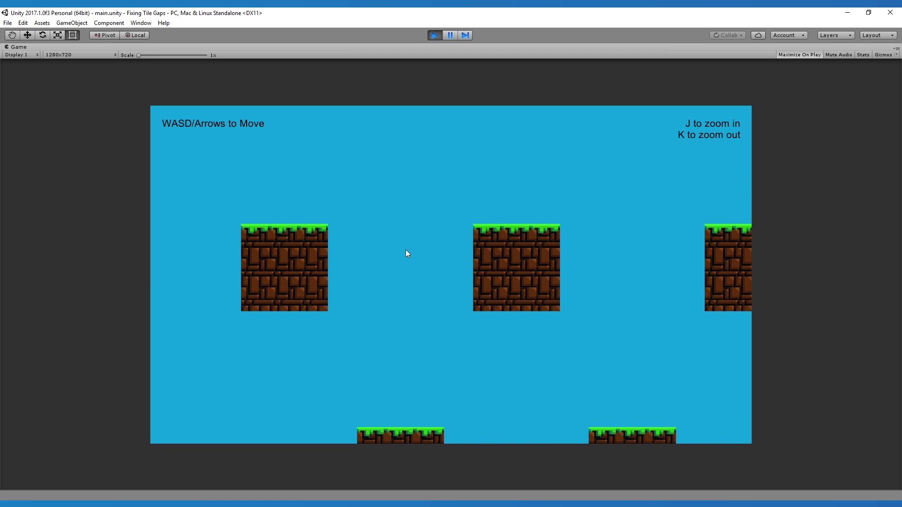
Stop the game and set Anti Aliasing to 2x Multi Sampling for the Ultra quality level.
{"action": "left_click", "coordinate": [433, 36]}
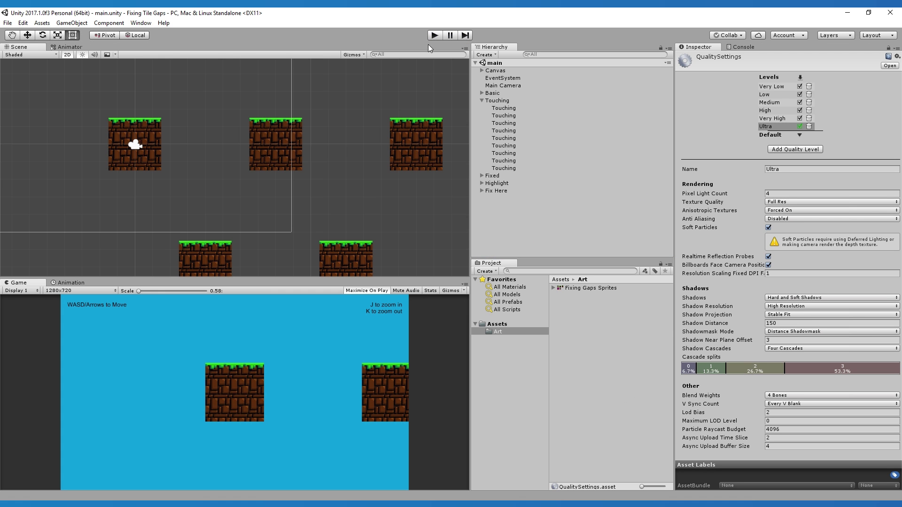
{"action": "left_click", "coordinate": [780, 219]}
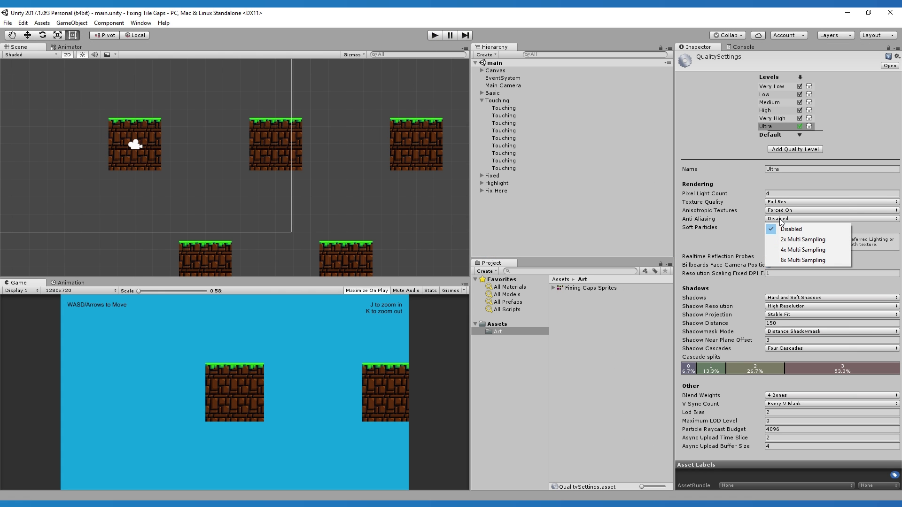
{"action": "left_click", "coordinate": [797, 239]}
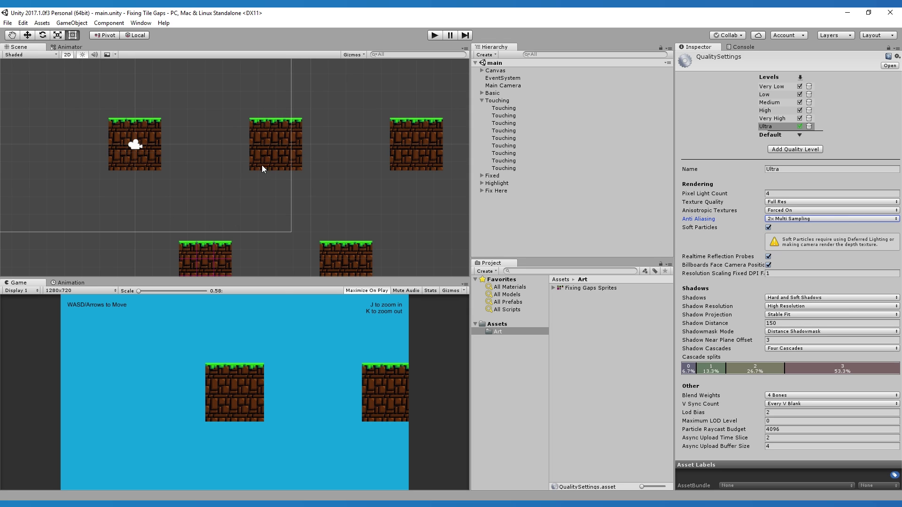
Examine the touching tiles of the Fixing Gaps Sprites sheet up close in the Sprite Editor, including the Touching_4 slice.
{"action": "left_click", "coordinate": [585, 288]}
{"action": "left_click", "coordinate": [873, 146]}
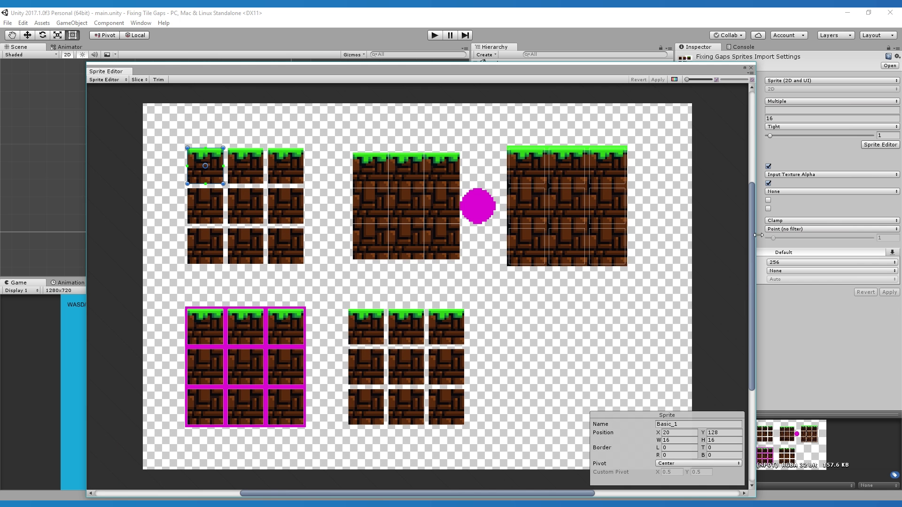
{"action": "left_click", "coordinate": [405, 138]}
{"action": "scroll", "coordinate": [387, 183], "scroll_direction": "up", "scroll_amount": 10}
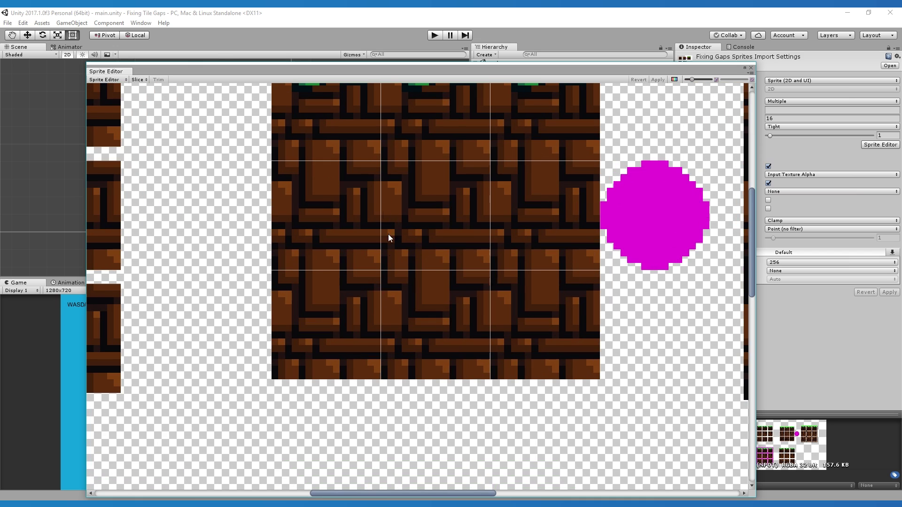
{"action": "left_click", "coordinate": [326, 247]}
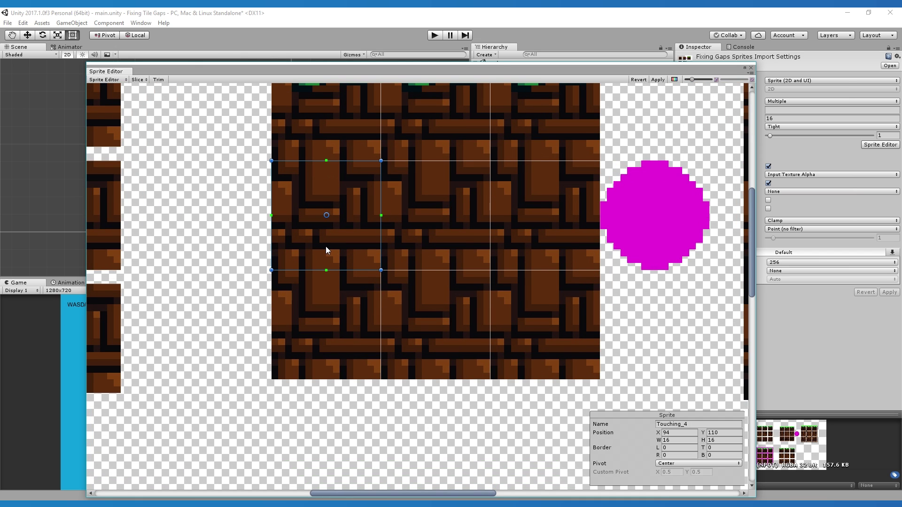
{"action": "left_click", "coordinate": [469, 205]}
{"action": "left_click", "coordinate": [223, 203]}
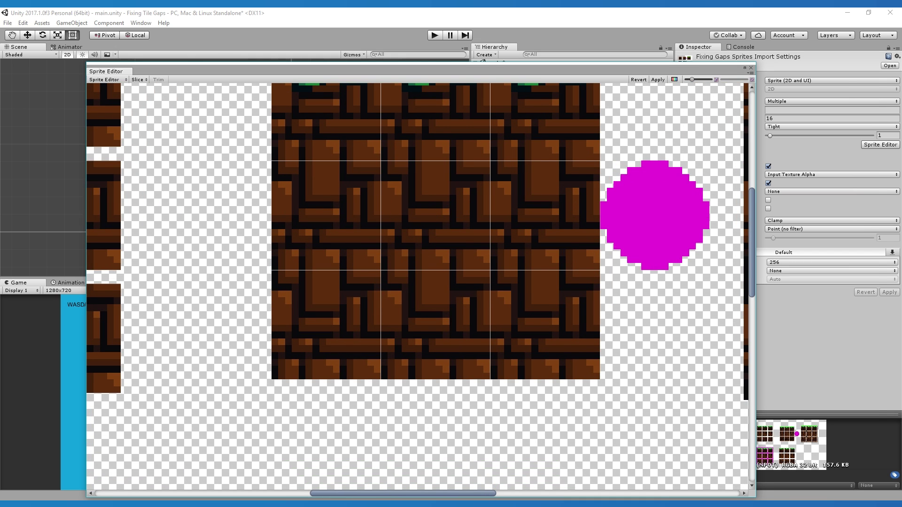
Switch to Windows Photo Viewer and examine the touching tile block beside the magenta circle in Fixing Gaps Sprites.png.
{"action": "key", "text": "alt+Tab"}
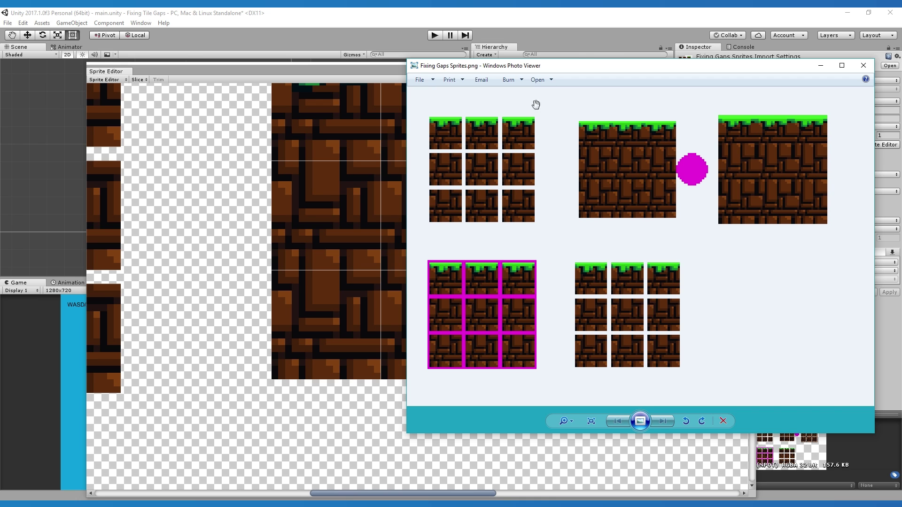
{"action": "left_click_drag", "start_coordinate": [630, 73], "coordinate": [419, 76]}
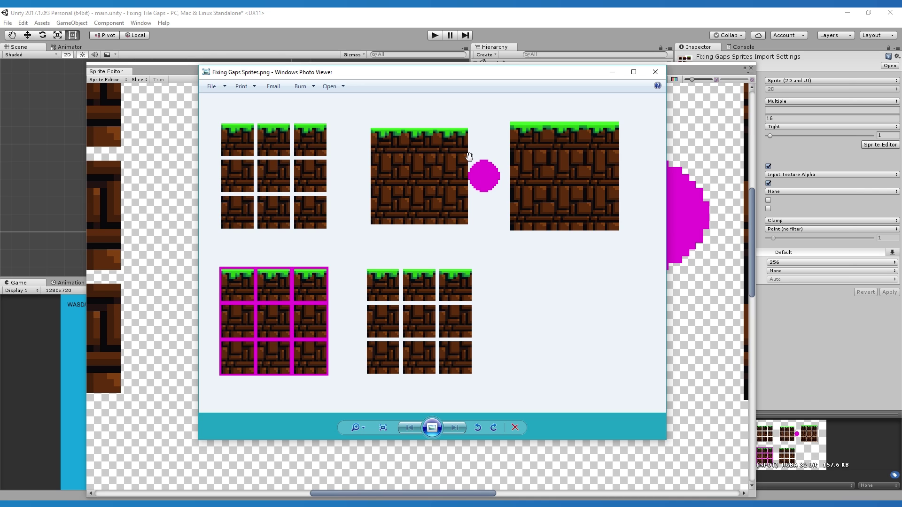
{"action": "scroll", "coordinate": [493, 173], "scroll_direction": "up", "scroll_amount": 1}
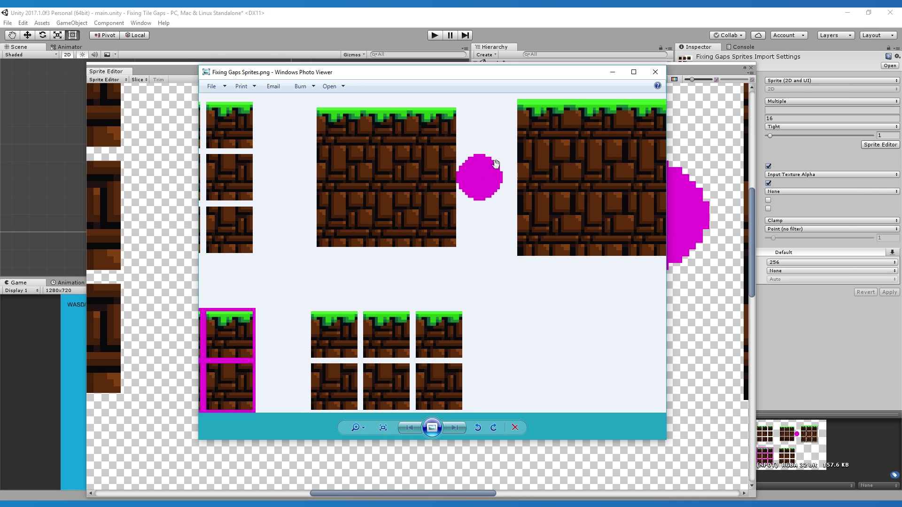
Return to Unity and close the Sprite Editor, applying the pending import settings for Fixing Gaps Sprites.
{"action": "left_click", "coordinate": [180, 221]}
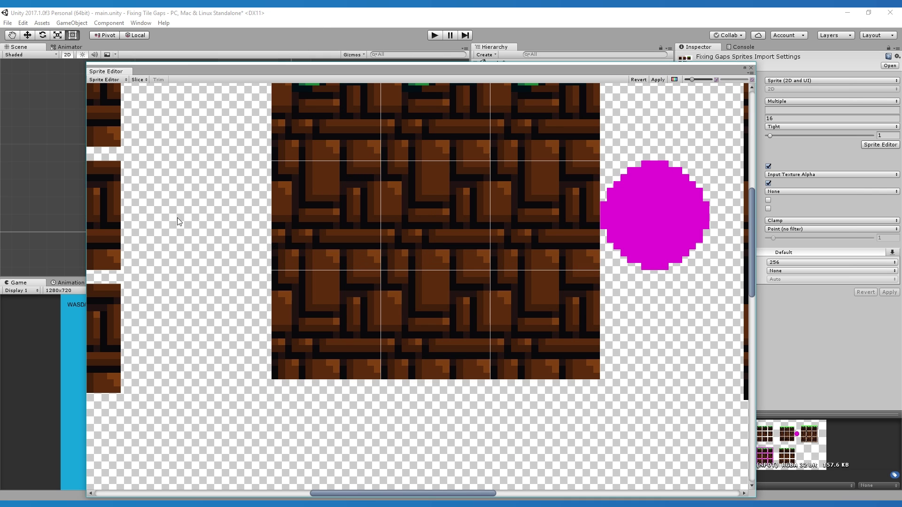
{"action": "left_click", "coordinate": [751, 68]}
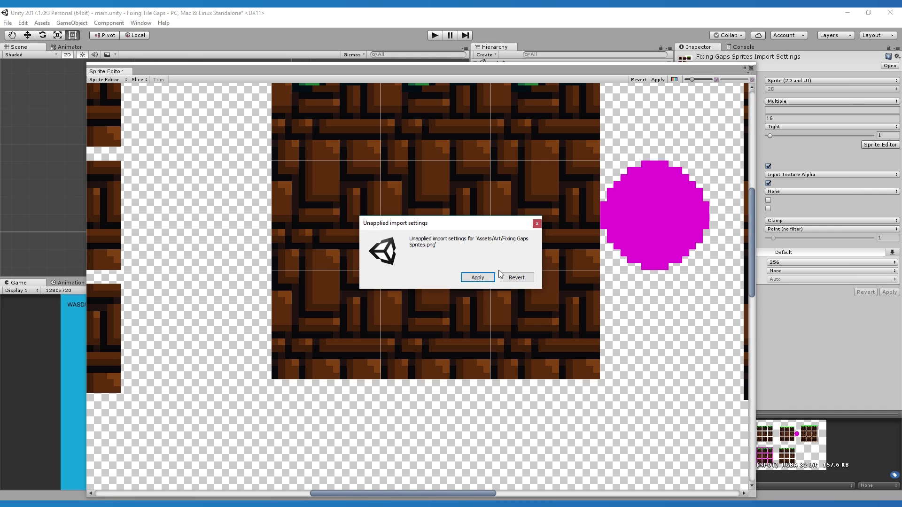
{"action": "left_click", "coordinate": [477, 277]}
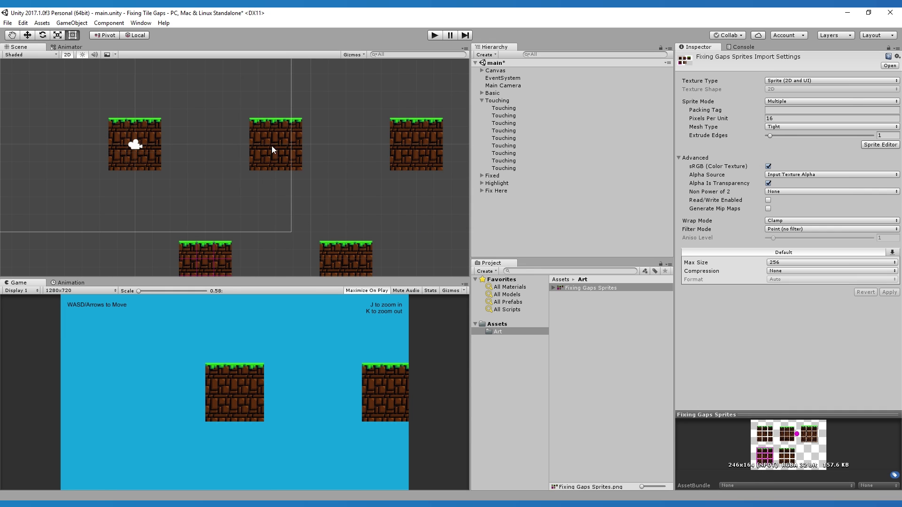
Duplicate the Touching_4 tile and move the copy to X position 2, against the right edge of its block, for a close look.
{"action": "left_click", "coordinate": [257, 145]}
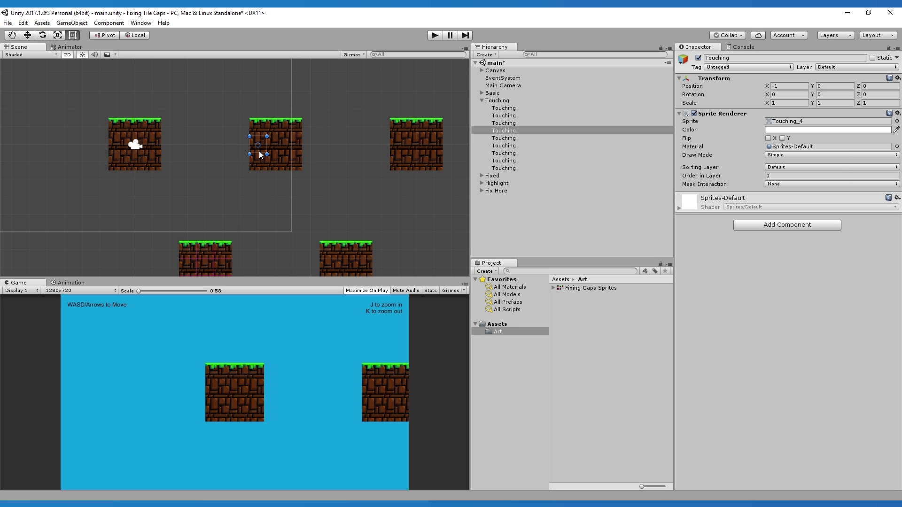
{"action": "key", "text": "ctrl+d"}
{"action": "key", "text": "w"}
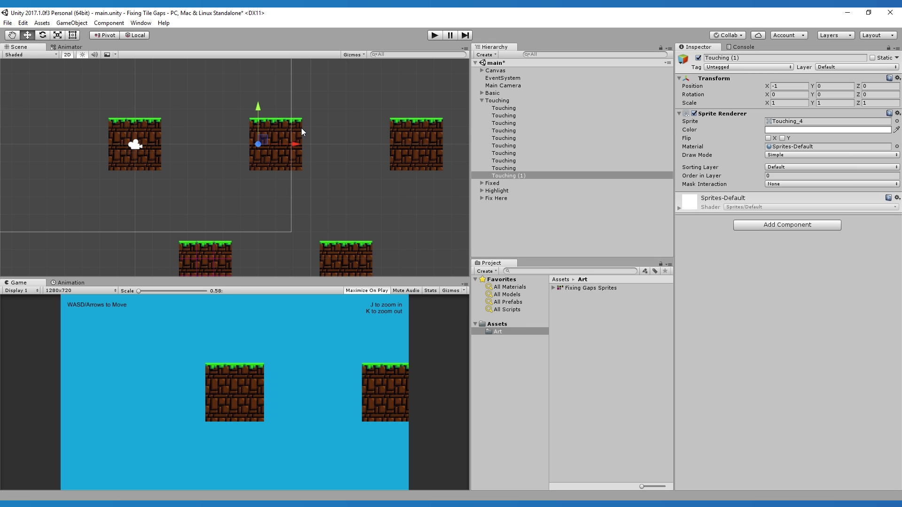
{"action": "left_click_drag", "start_coordinate": [296, 146], "coordinate": [349, 144]}
{"action": "scroll", "coordinate": [311, 151], "scroll_direction": "up", "scroll_amount": 10}
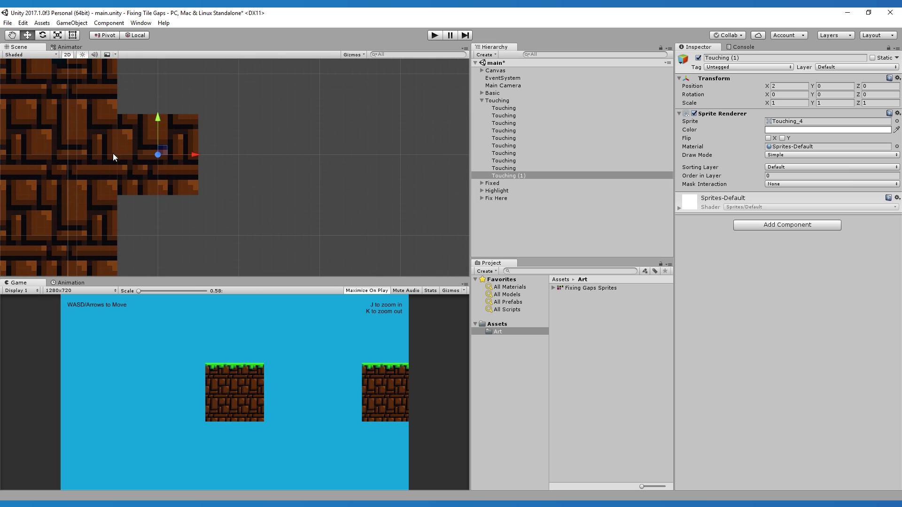
{"action": "middle_click_drag", "start_coordinate": [112, 153], "coordinate": [238, 167]}
{"action": "scroll", "coordinate": [233, 172], "scroll_direction": "up", "scroll_amount": 3}
{"action": "scroll", "coordinate": [244, 165], "scroll_direction": "down", "scroll_amount": 1}
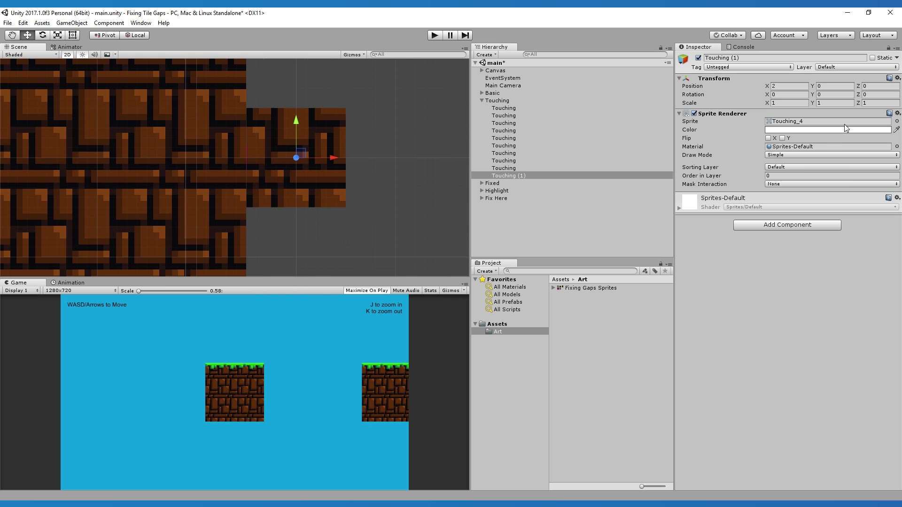
Open the Fixing Gaps Sprites sheet in the Sprite Editor to review its tile blocks, and close the editor again.
{"action": "left_click", "coordinate": [591, 288]}
{"action": "left_click", "coordinate": [875, 143]}
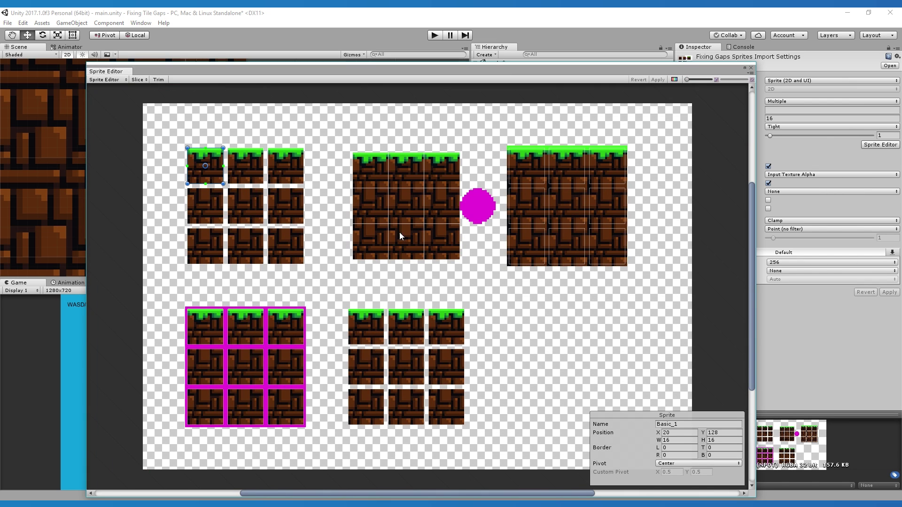
{"action": "left_click", "coordinate": [751, 68]}
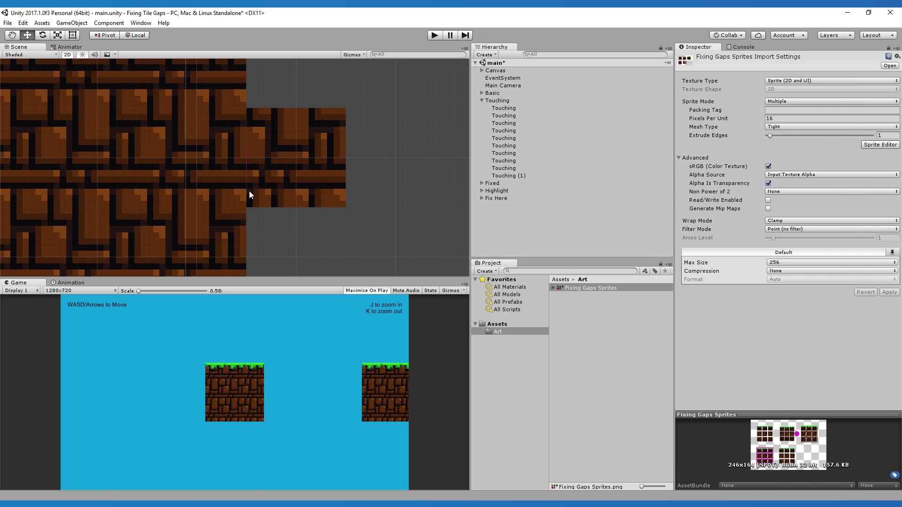
Delete the duplicated Touching (1) tile beside the Touching block in the scene.
{"action": "scroll", "coordinate": [261, 194], "scroll_direction": "down", "scroll_amount": 5}
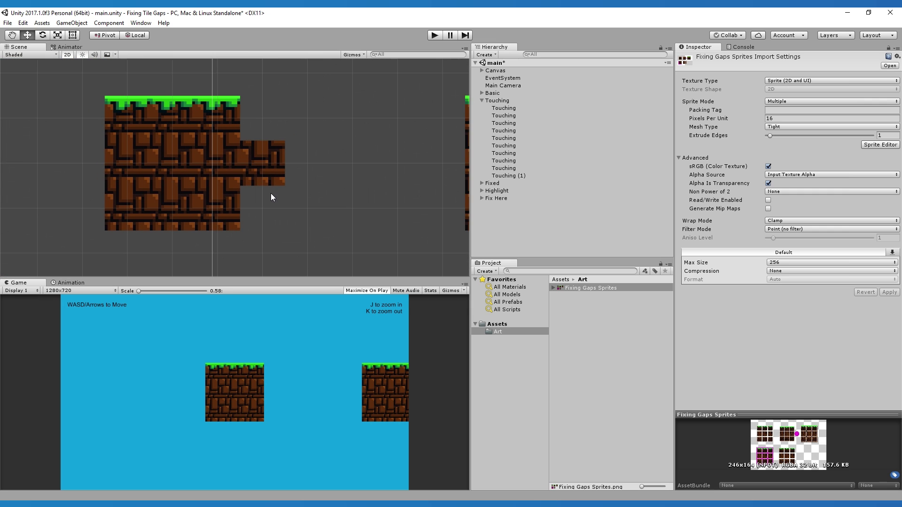
{"action": "scroll", "coordinate": [235, 178], "scroll_direction": "down", "scroll_amount": 3}
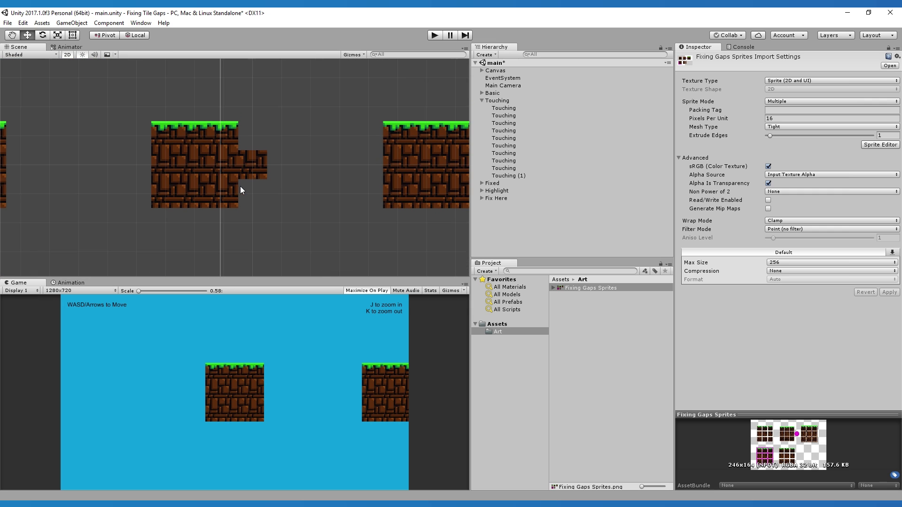
{"action": "left_click", "coordinate": [244, 174]}
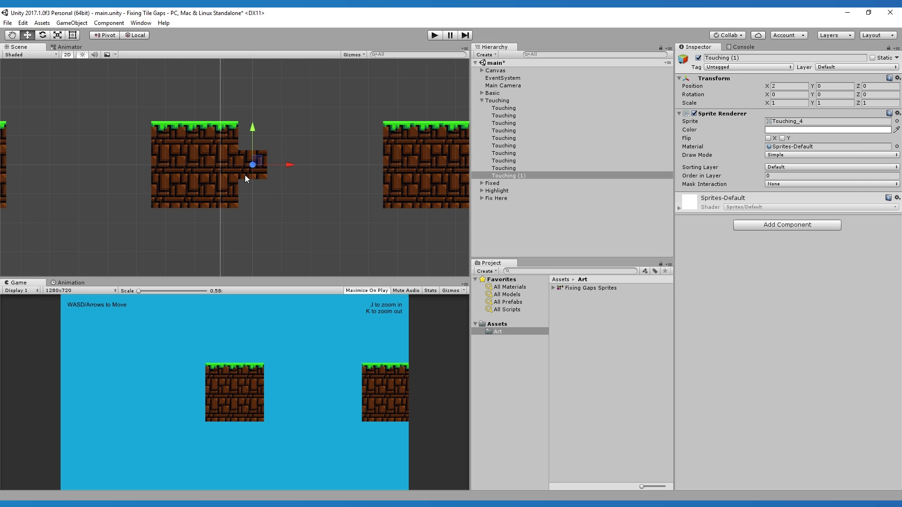
{"action": "key", "text": "Delete"}
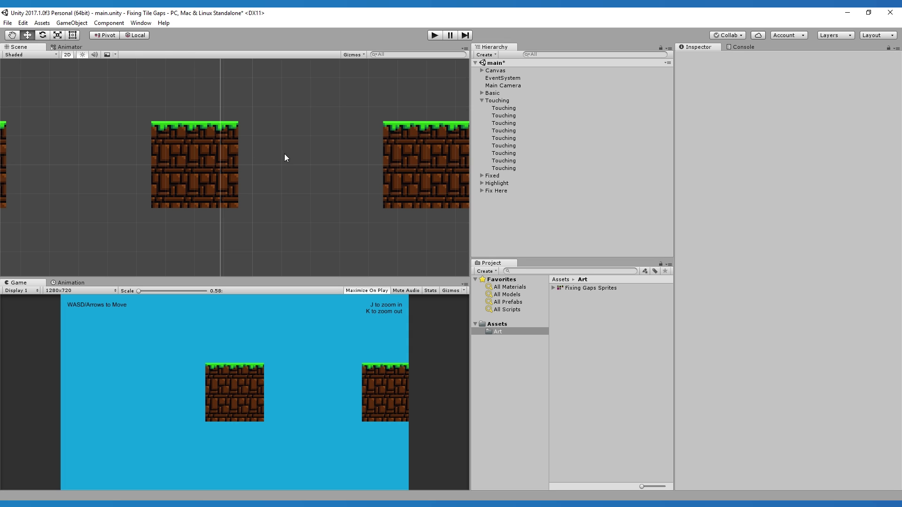
Examine the next grass-topped tile block, on the far side of the Touching block, up close in the Scene view for gaps.
{"action": "key", "text": "q"}
{"action": "left_click_drag", "start_coordinate": [405, 157], "coordinate": [256, 156]}
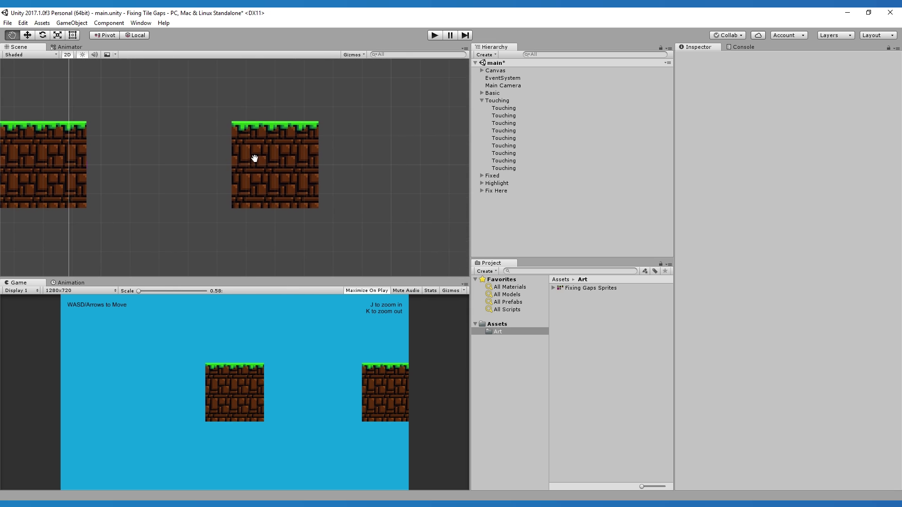
{"action": "key", "text": "w"}
{"action": "scroll", "coordinate": [329, 178], "scroll_direction": "up", "scroll_amount": 2}
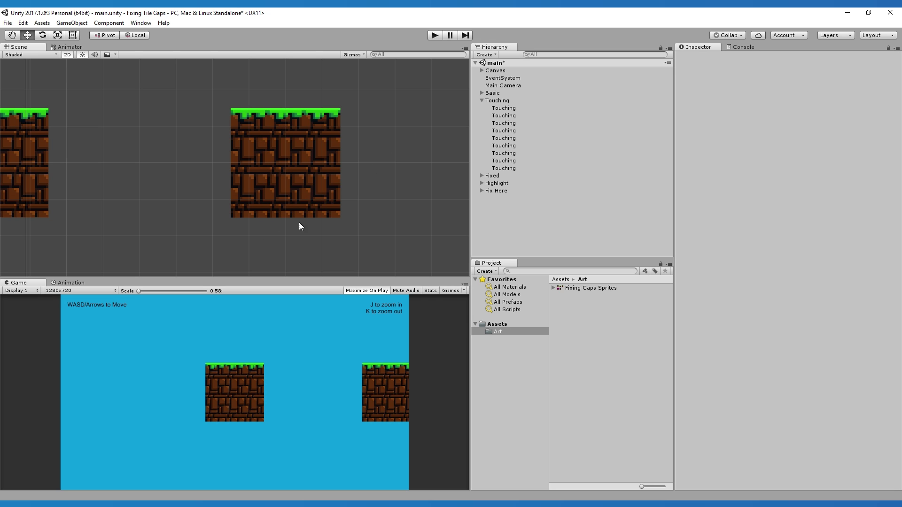
{"action": "scroll", "coordinate": [302, 188], "scroll_direction": "up", "scroll_amount": 5}
{"action": "middle_click_drag", "start_coordinate": [389, 193], "coordinate": [280, 191]}
{"action": "scroll", "coordinate": [296, 216], "scroll_direction": "down", "scroll_amount": 2}
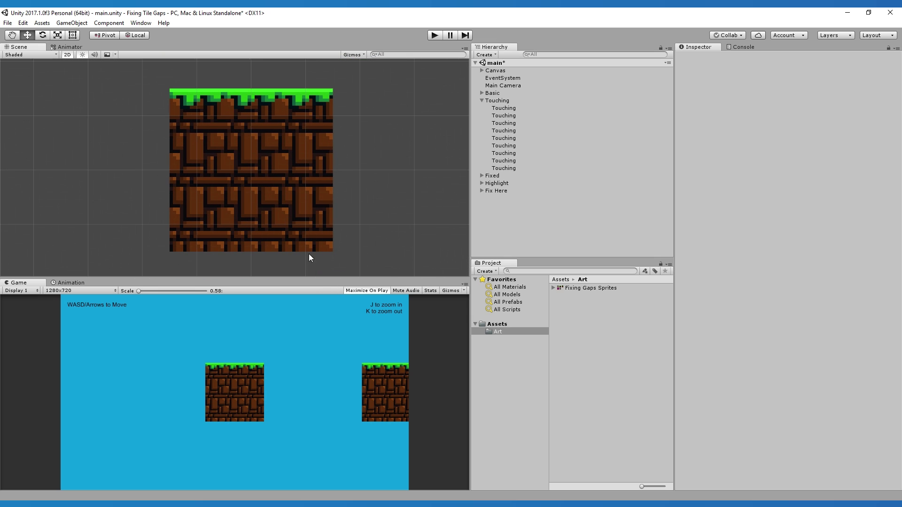
Run the scene, move the game camera to the fixed tile block and zoom in to inspect its tile seams.
{"action": "left_click", "coordinate": [436, 36]}
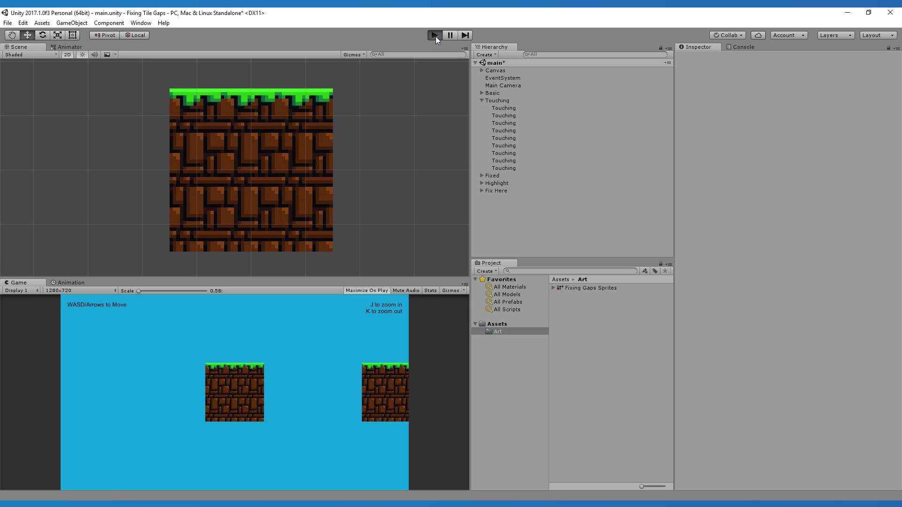
{"action": "key", "text": "Right"}
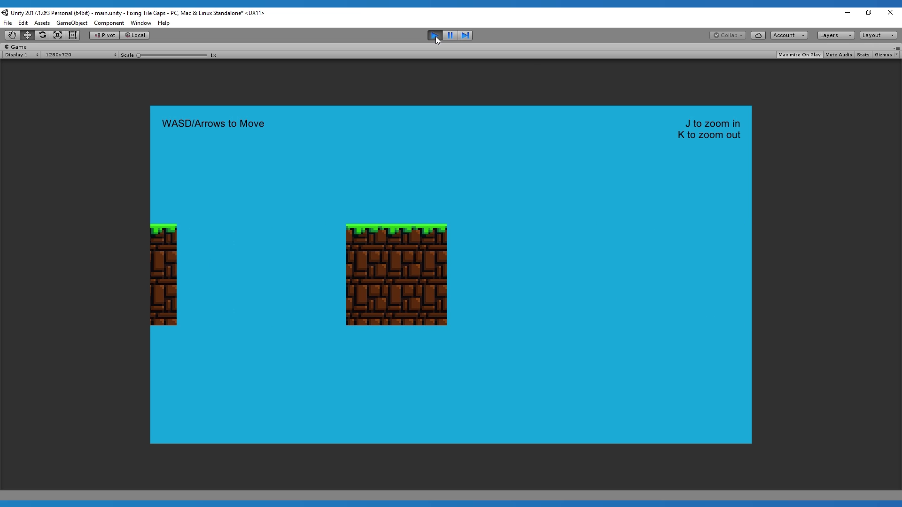
{"action": "key", "text": "j"}
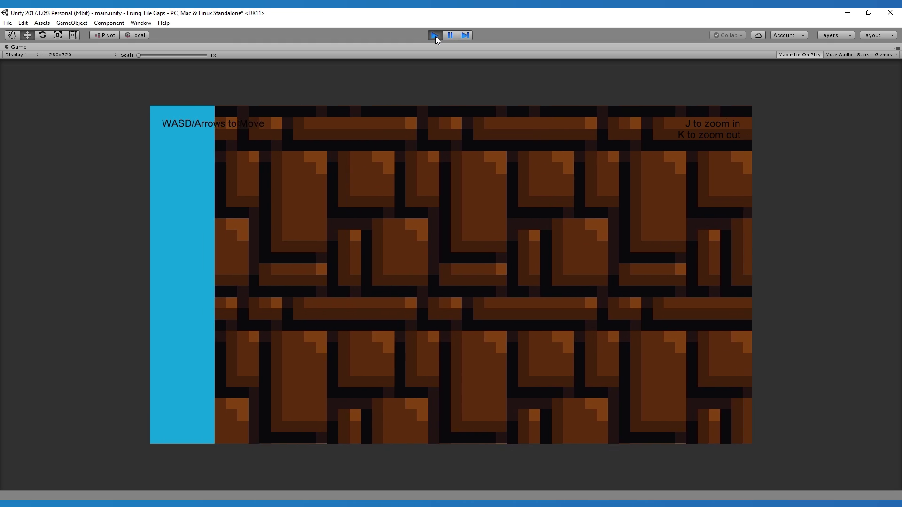
{"action": "key", "text": "k"}
{"action": "key", "text": "j"}
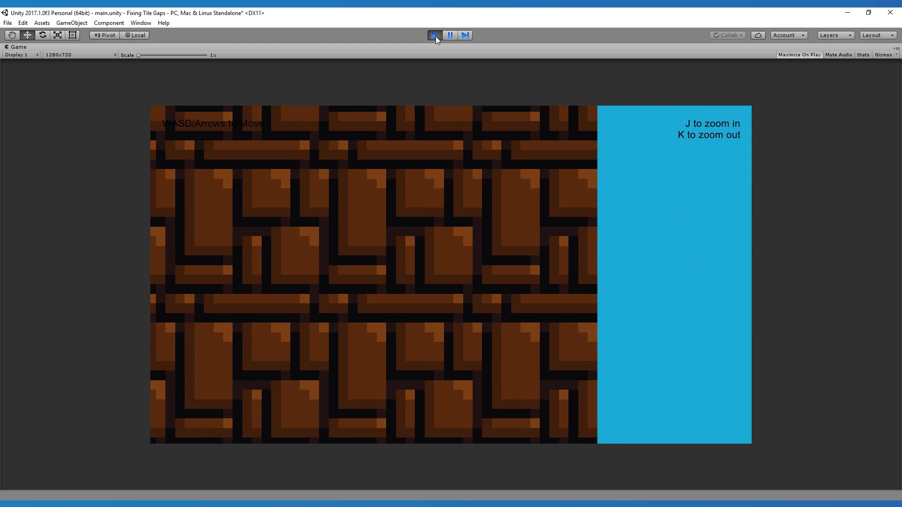
Zoom the game camera out, move it in all directions around the fixed tile block to check for gaps, and stop play mode.
{"action": "key", "text": "k"}
{"action": "key", "text": "a"}
{"action": "key", "text": "w"}
{"action": "key", "text": "d"}
{"action": "key", "text": "s"}
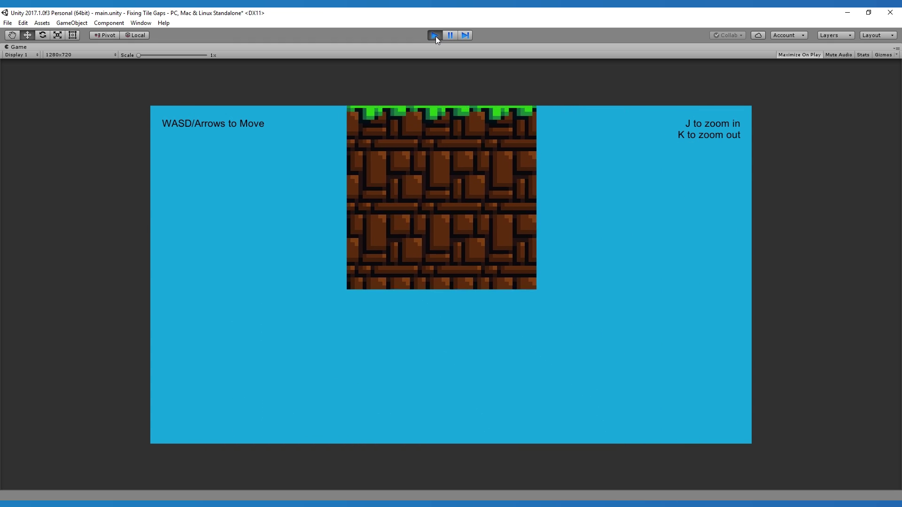
{"action": "key", "text": "d"}
{"action": "key", "text": "a"}
{"action": "key", "text": "w"}
{"action": "key", "text": "a"}
{"action": "key", "text": "s"}
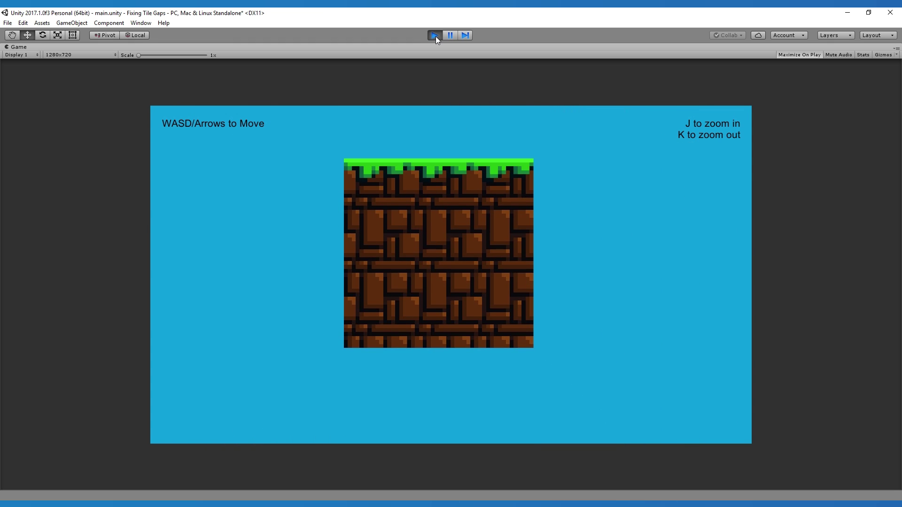
{"action": "key", "text": "d"}
{"action": "key", "text": "w"}
{"action": "key", "text": "a"}
{"action": "key", "text": "d"}
{"action": "key", "text": "w"}
{"action": "key", "text": "s"}
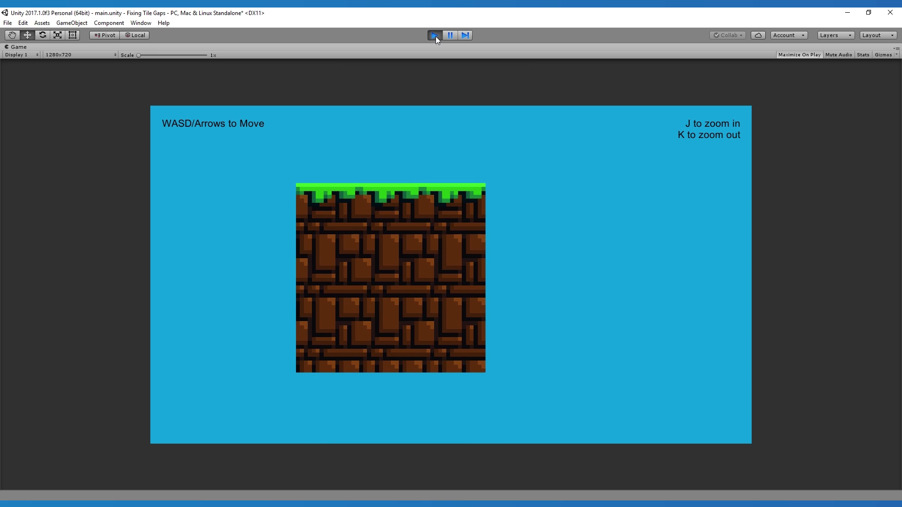
{"action": "key", "text": "a"}
{"action": "left_click", "coordinate": [435, 35]}
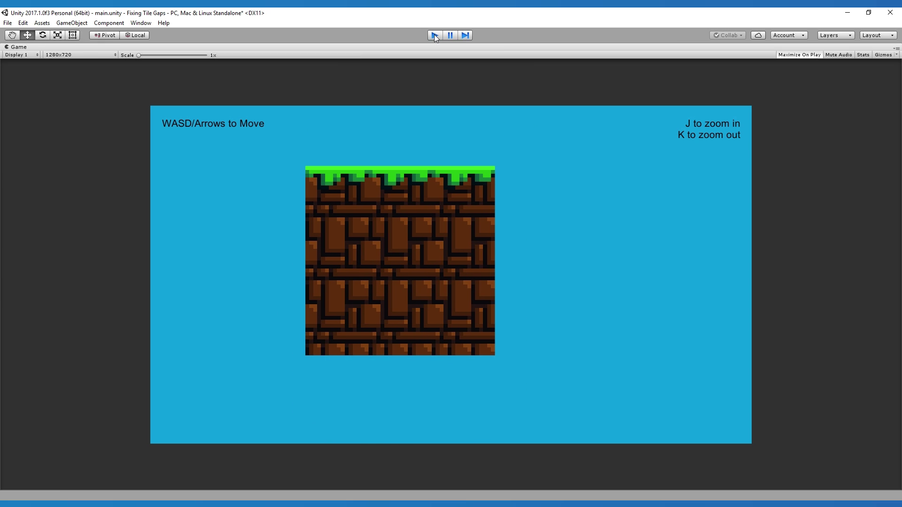